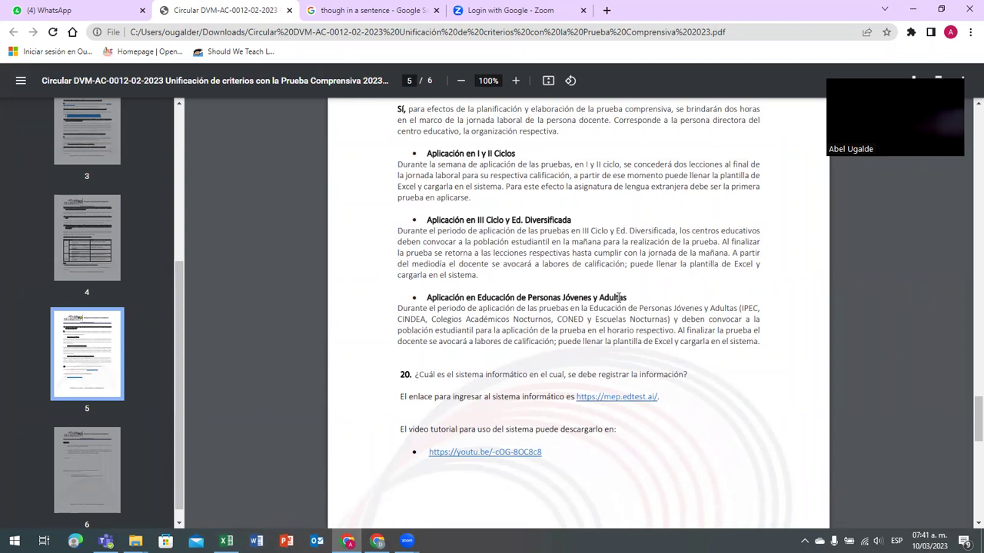
Review the Prueba Comprensiva 2023 circular from its heading and number on the first page through question 20 about the computer system
scroll(547, 245, up, 1)
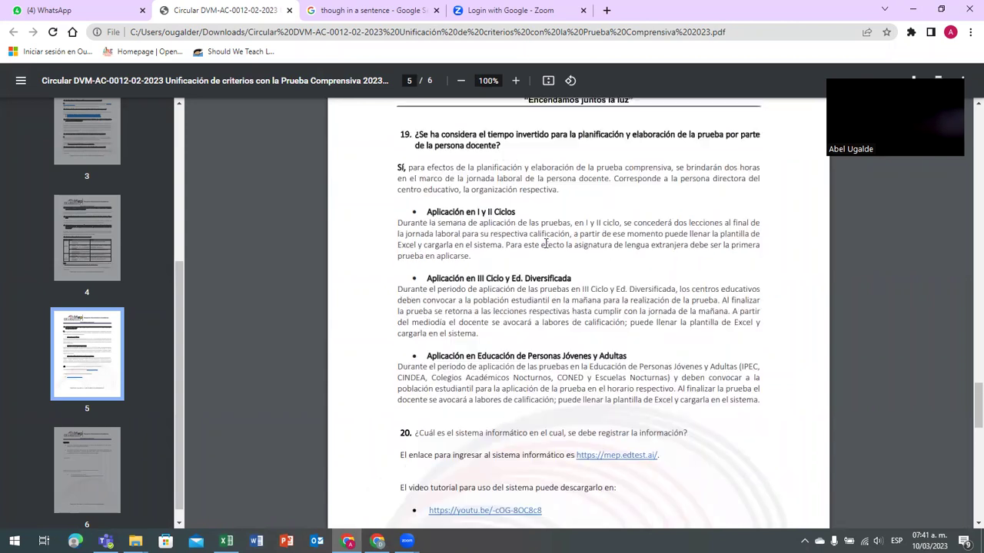
scroll(546, 244, up, 20)
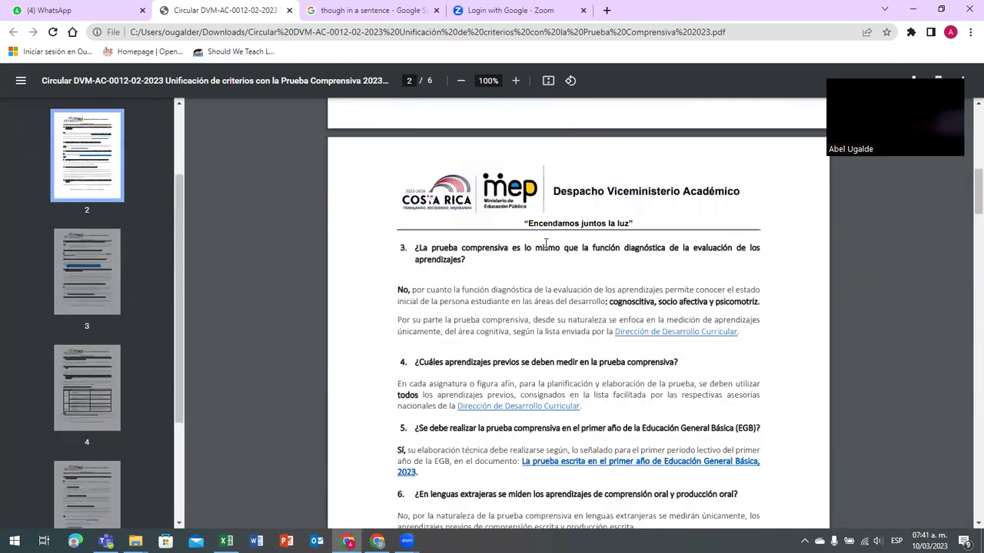
scroll(546, 243, up, 10)
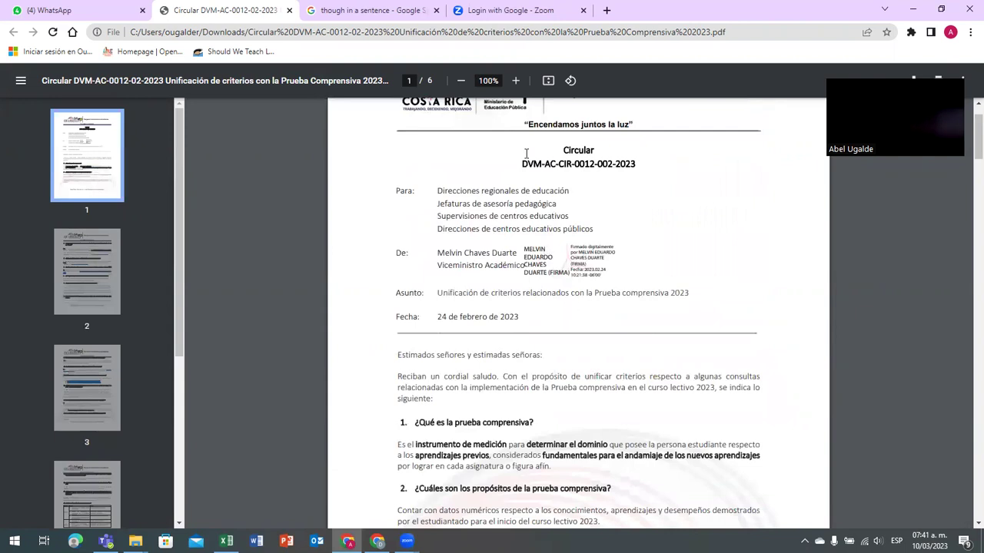
drag(521, 163, 573, 163)
scroll(644, 169, up, 1)
scroll(646, 175, down, 1)
scroll(610, 191, down, 10)
scroll(613, 231, down, 20)
scroll(613, 232, up, 7)
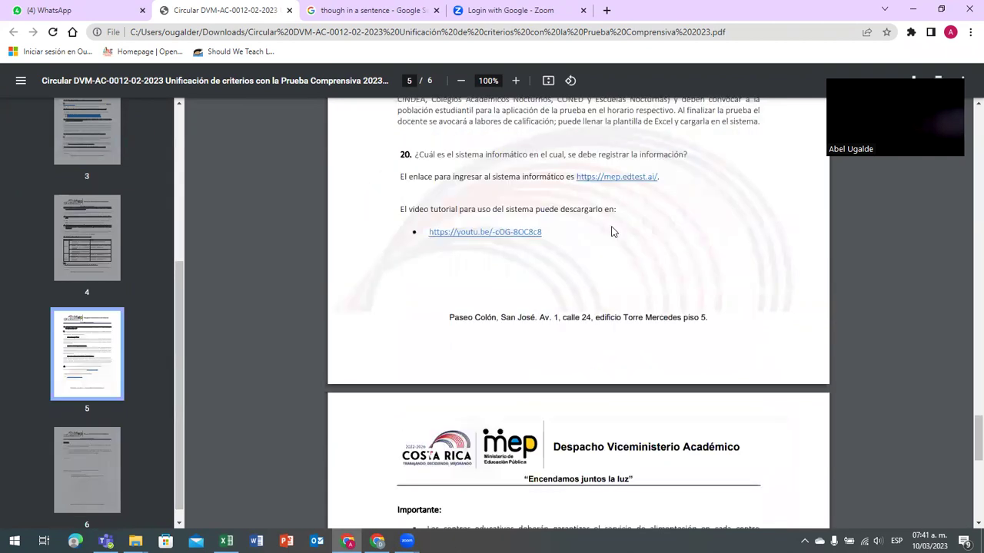
Follow the mep.edtest.ai link under question 20 and sign in with Office to reach the Pruebas Comprensivas upload form
scroll(613, 231, up, 2)
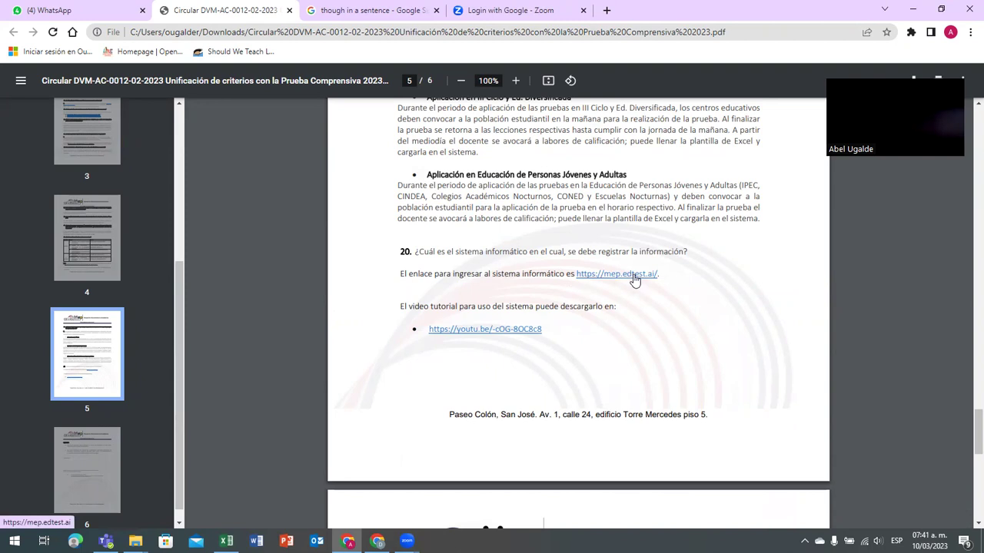
click(624, 280)
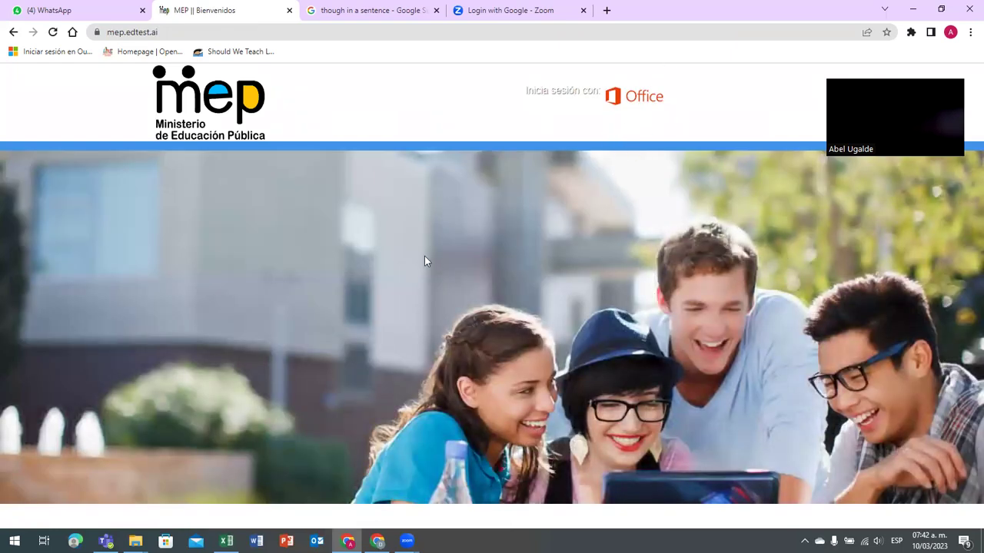
click(650, 120)
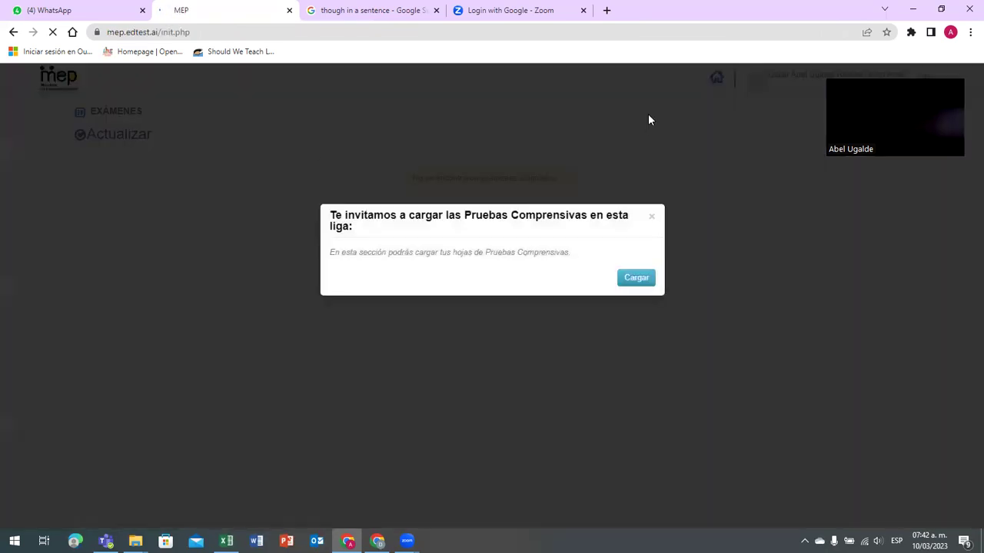
click(648, 284)
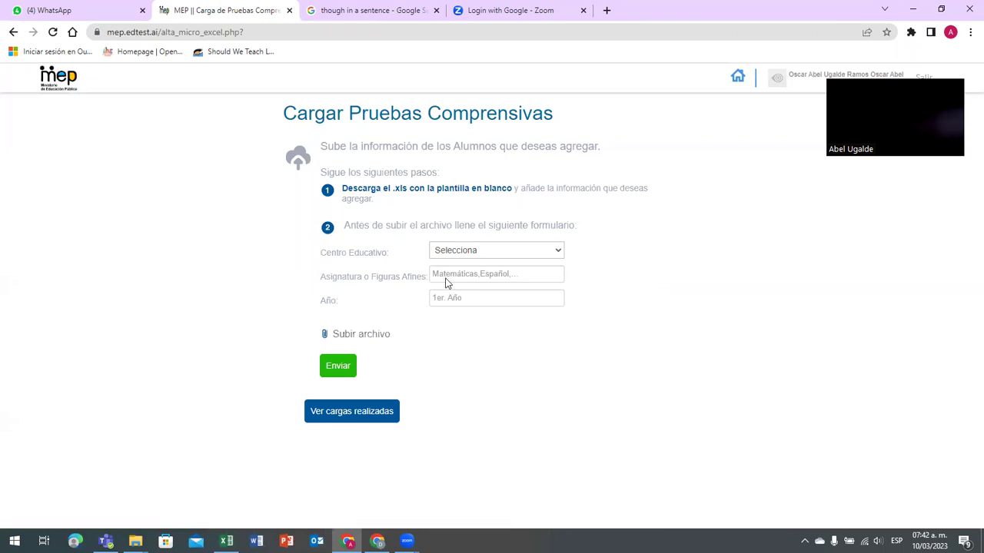
Download the blank .xls template for the Pruebas Comprensivas
click(495, 194)
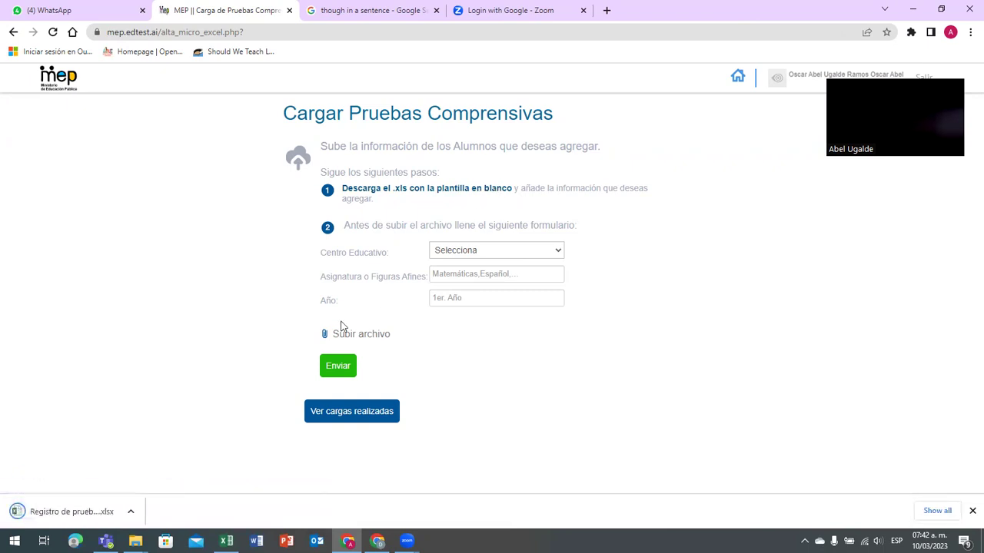
click(130, 511)
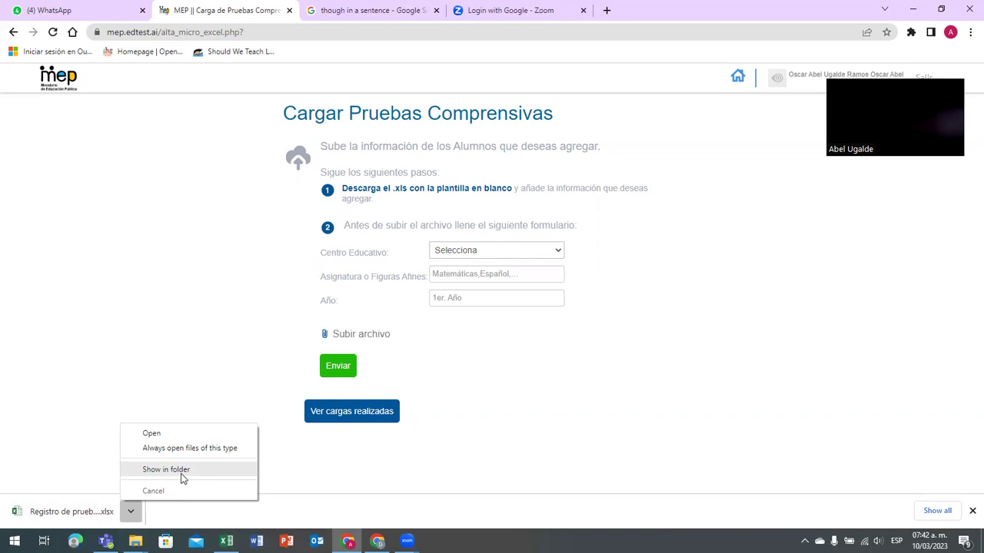
click(199, 374)
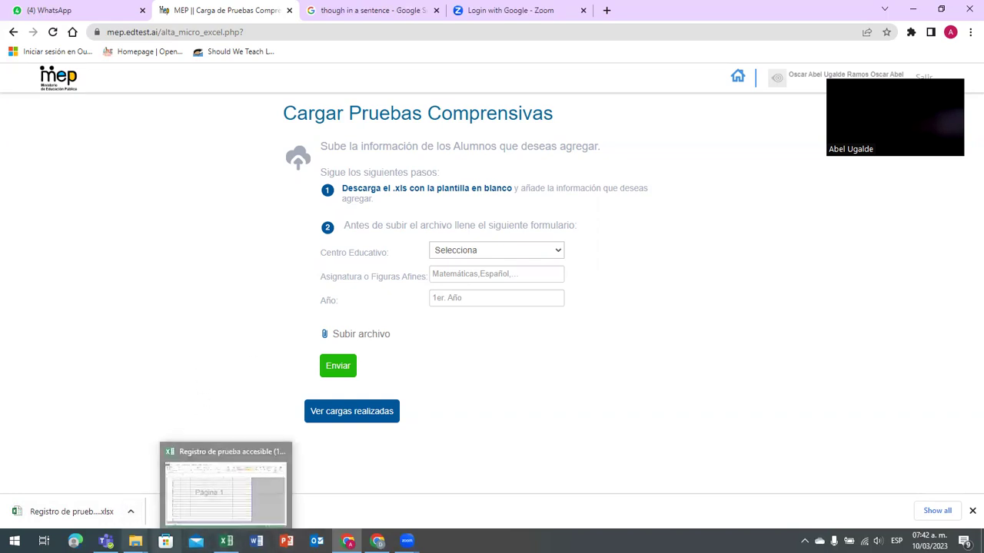
Open the workbook "Registro de prueba accesible (1)" from the Comprehensive Tests 2023 folder in File Explorer
click(136, 541)
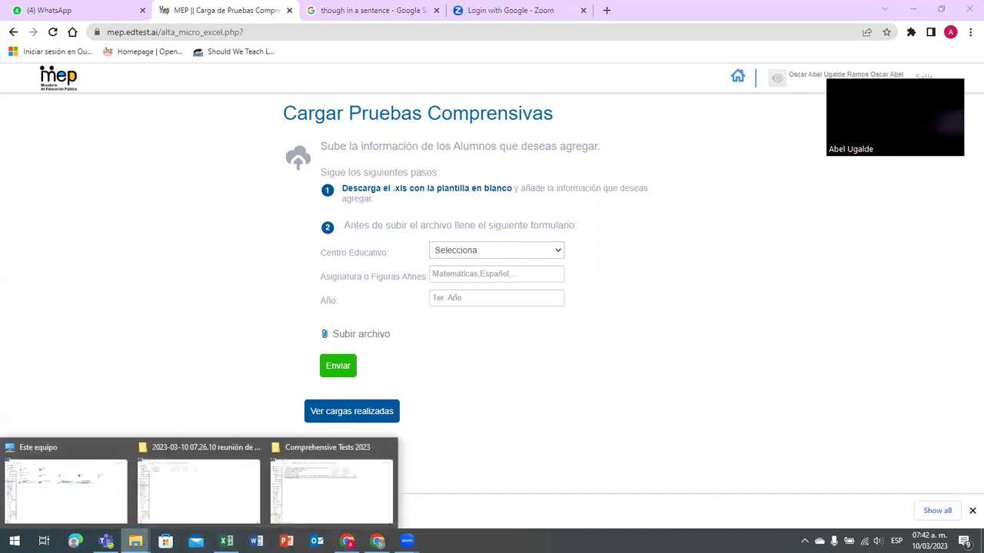
click(305, 488)
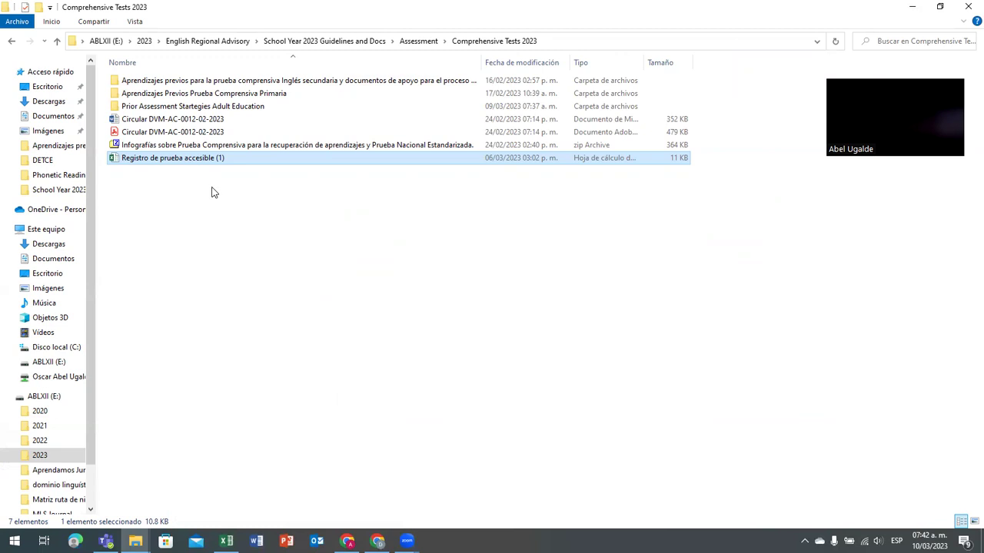
click(167, 166)
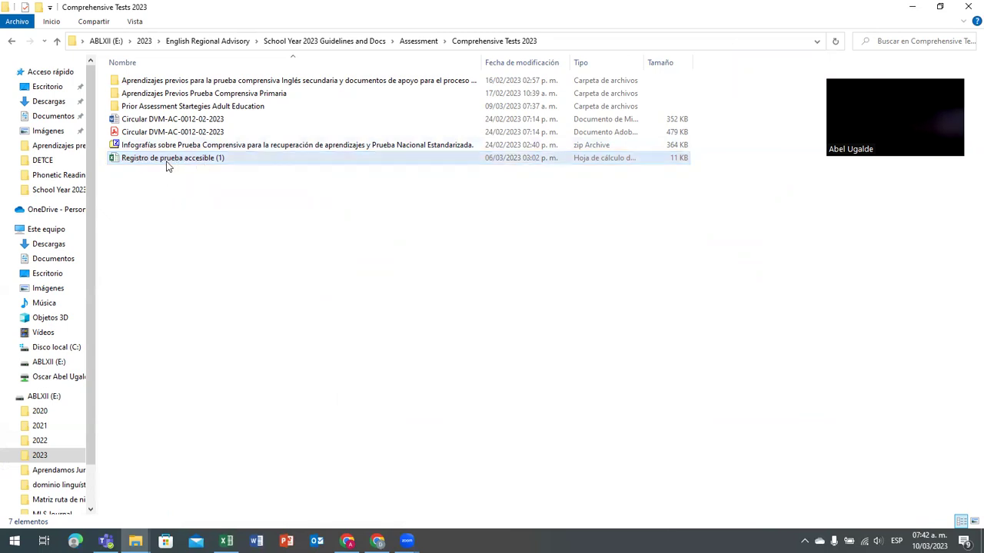
double_click(167, 163)
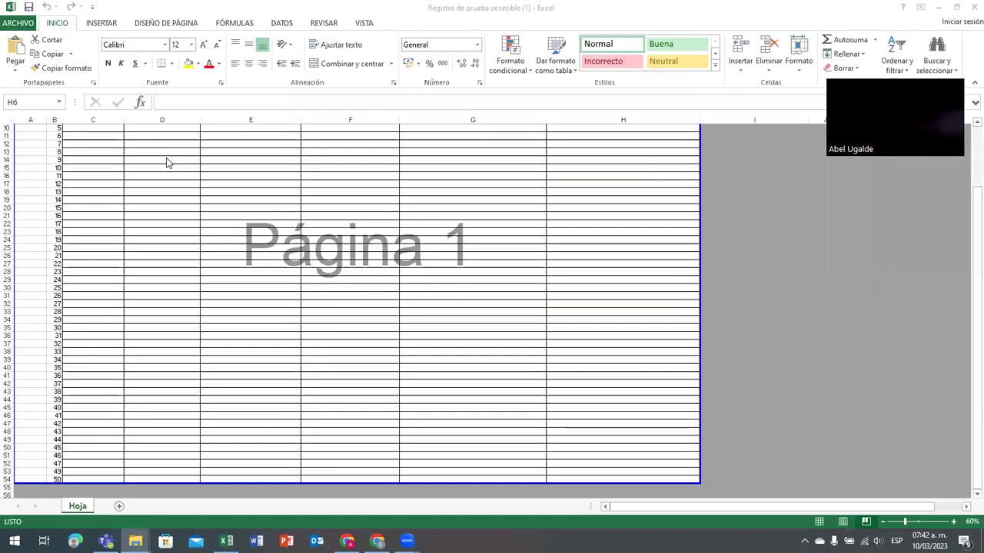
Examine the register template's column headings and its numbered student rows down to the end of the table
scroll(607, 247, down, 3)
scroll(607, 251, down, 2)
scroll(608, 250, up, 4)
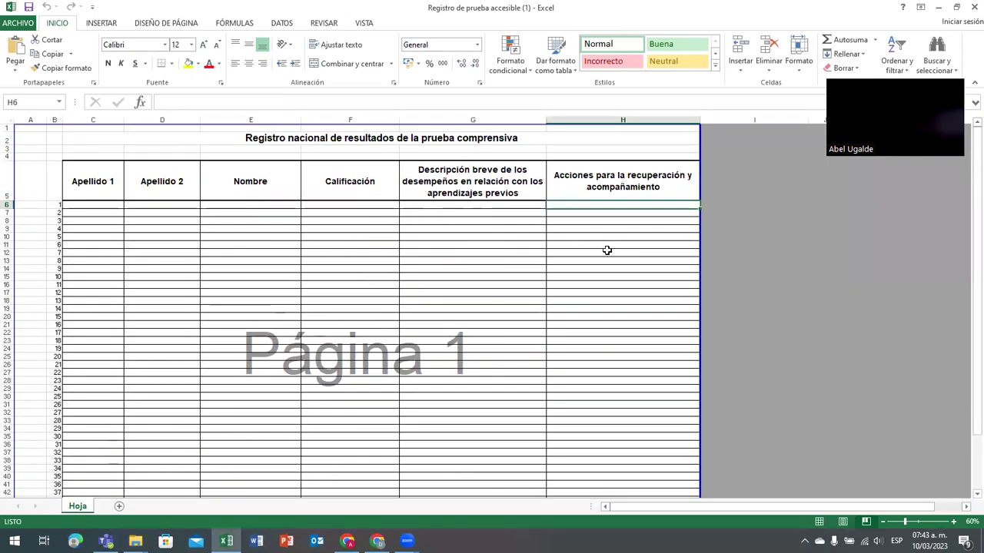
scroll(607, 251, down, 4)
scroll(607, 250, up, 4)
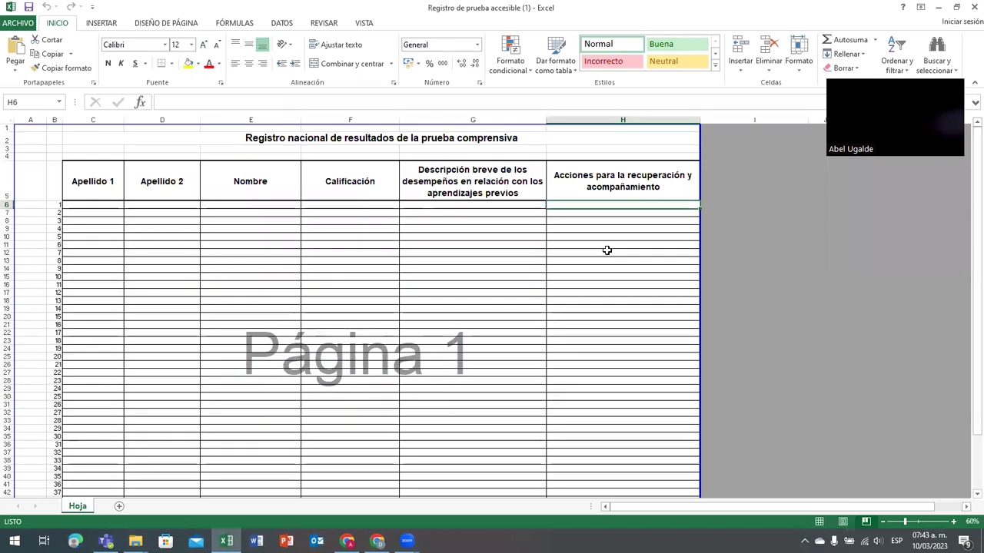
scroll(607, 250, down, 4)
scroll(608, 250, up, 4)
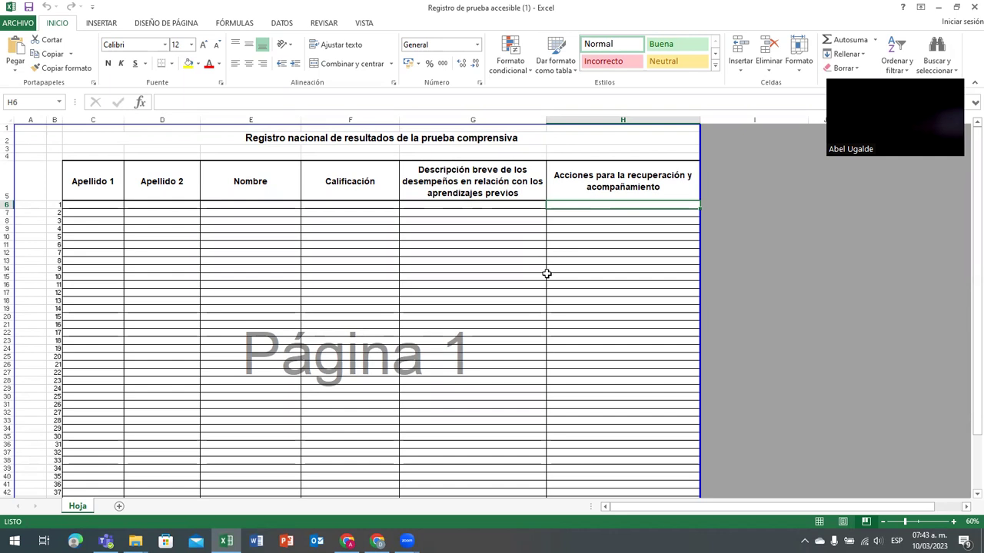
scroll(545, 274, down, 2)
scroll(545, 274, down, 3)
scroll(545, 275, up, 5)
Rename the sheet "Hoja" as 1-1
double_click(80, 508)
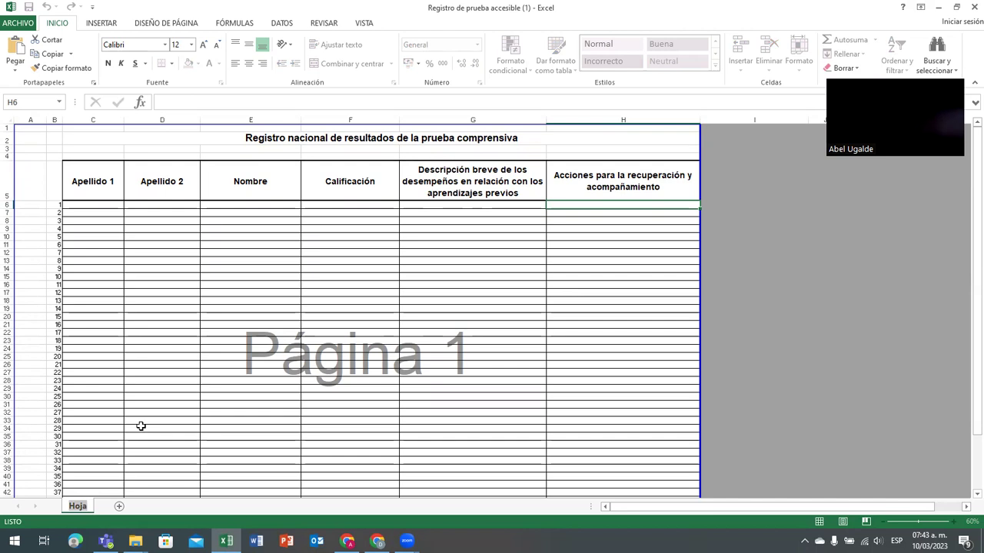
click(127, 468)
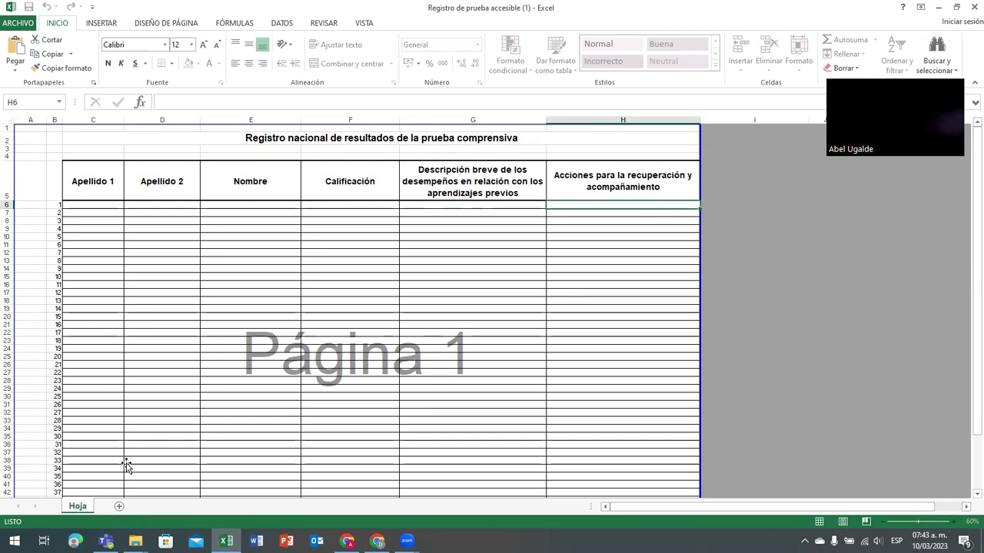
right_click(78, 506)
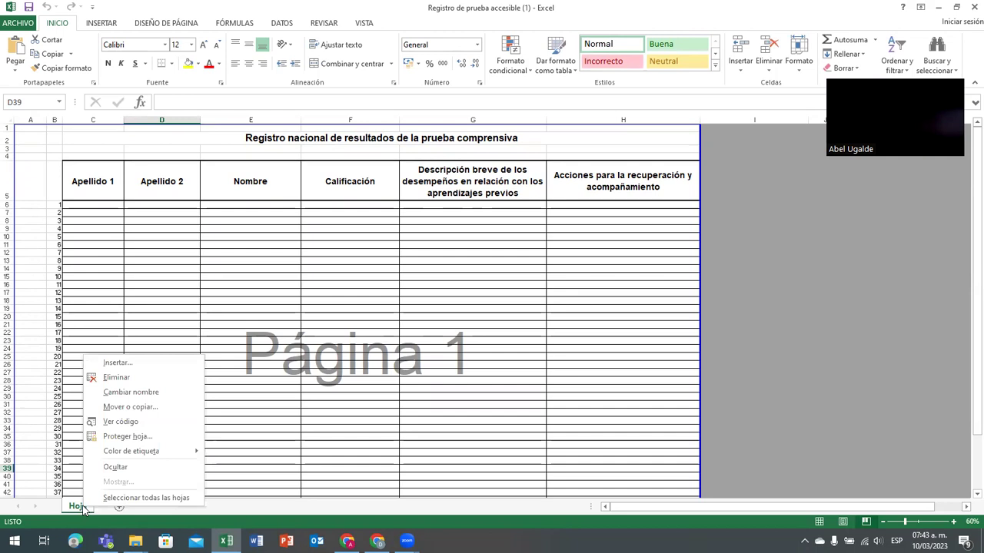
click(141, 392)
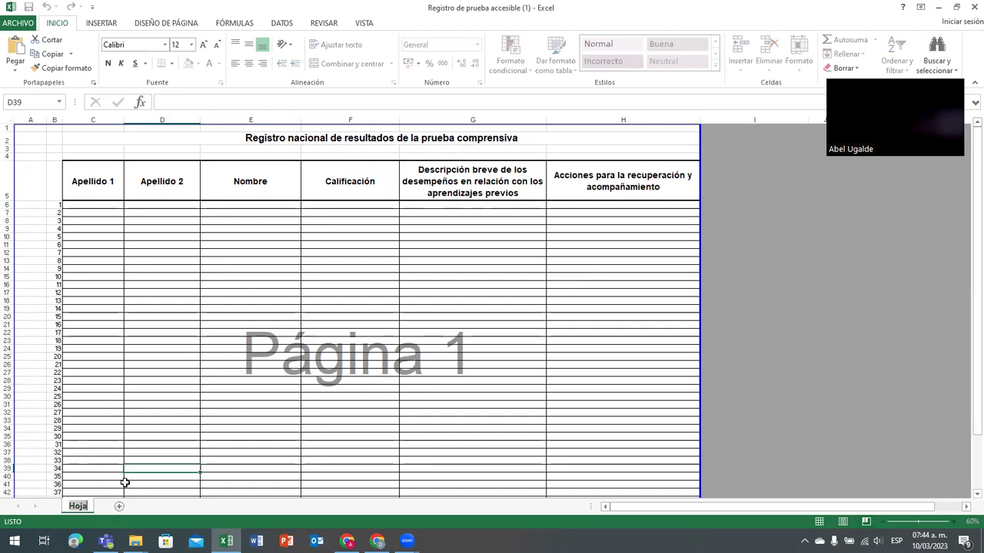
text(1-1)
key(Return)
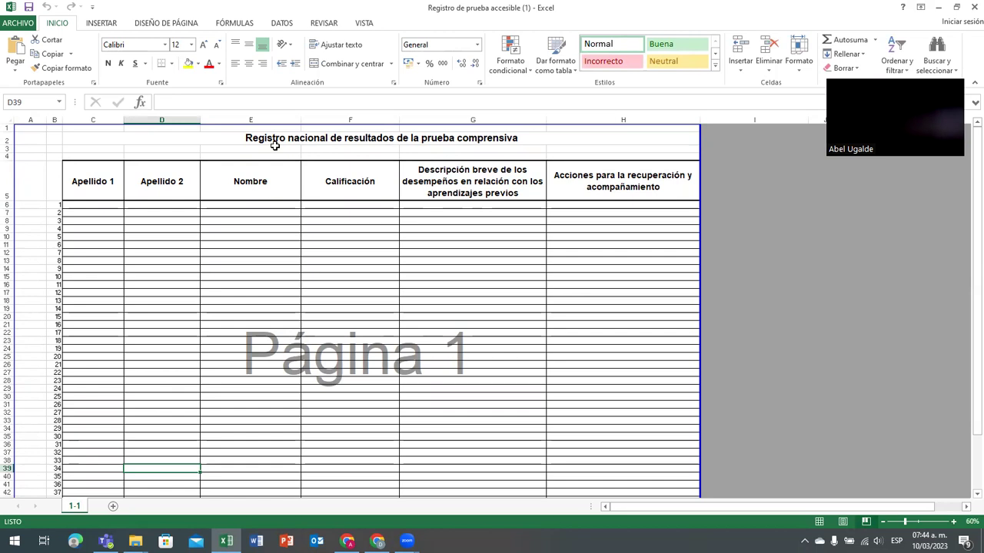
click(366, 279)
scroll(413, 282, down, 1)
scroll(414, 281, down, 2)
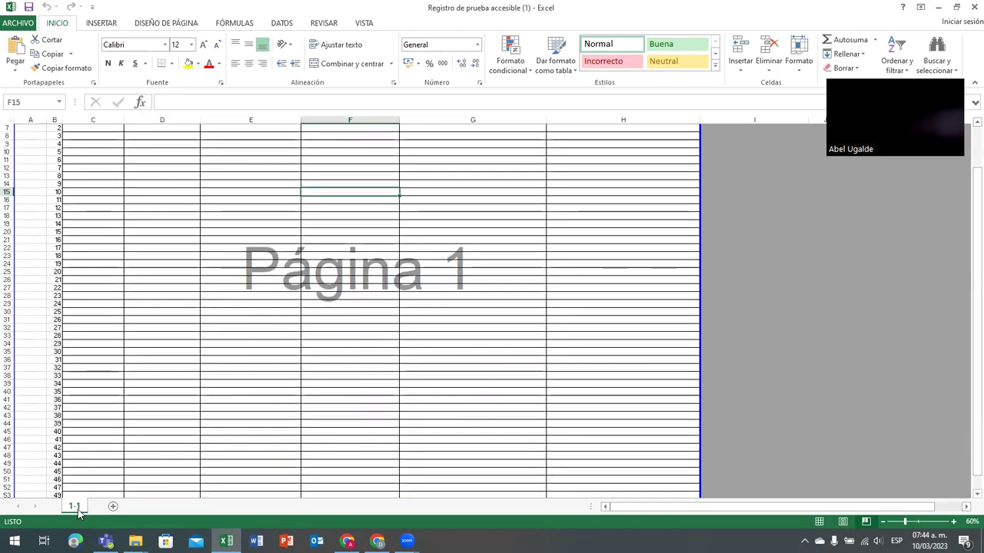
scroll(180, 414, up, 2)
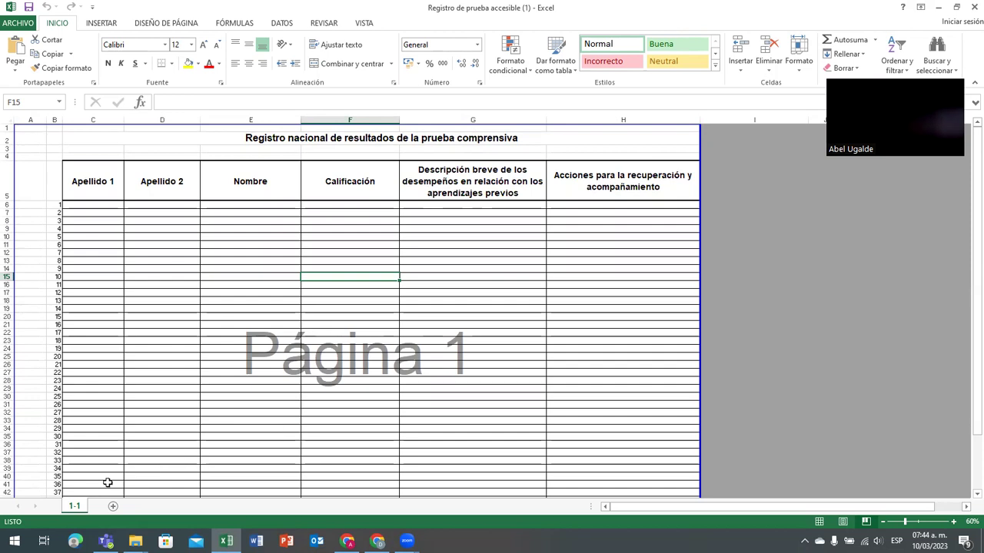
Create a copy of sheet 1-1 in the same workbook, placed before the original
right_click(76, 509)
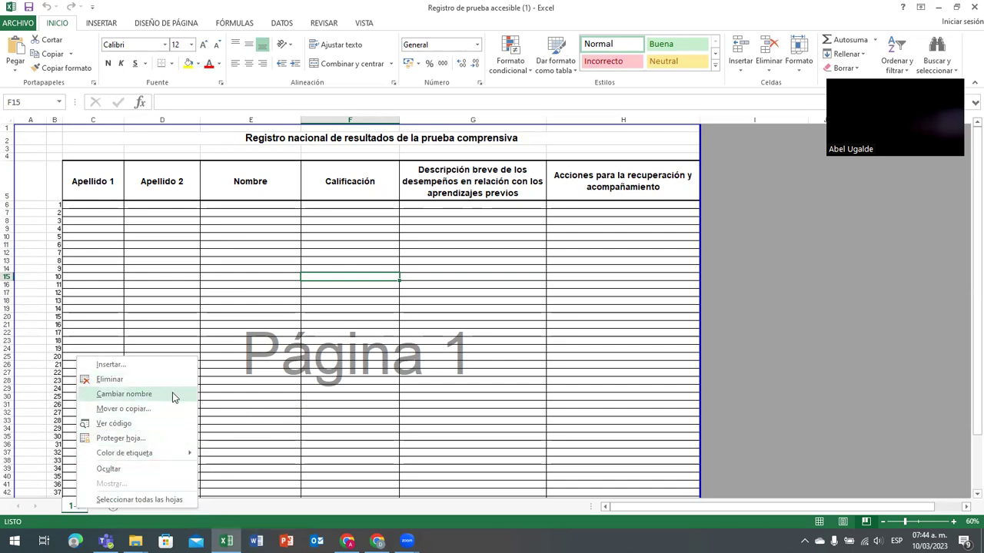
click(136, 412)
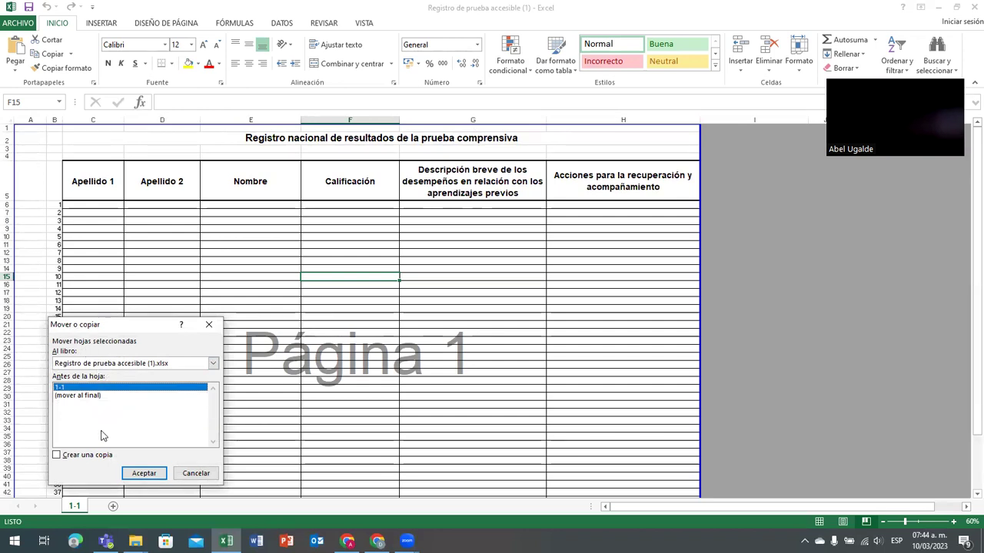
click(58, 460)
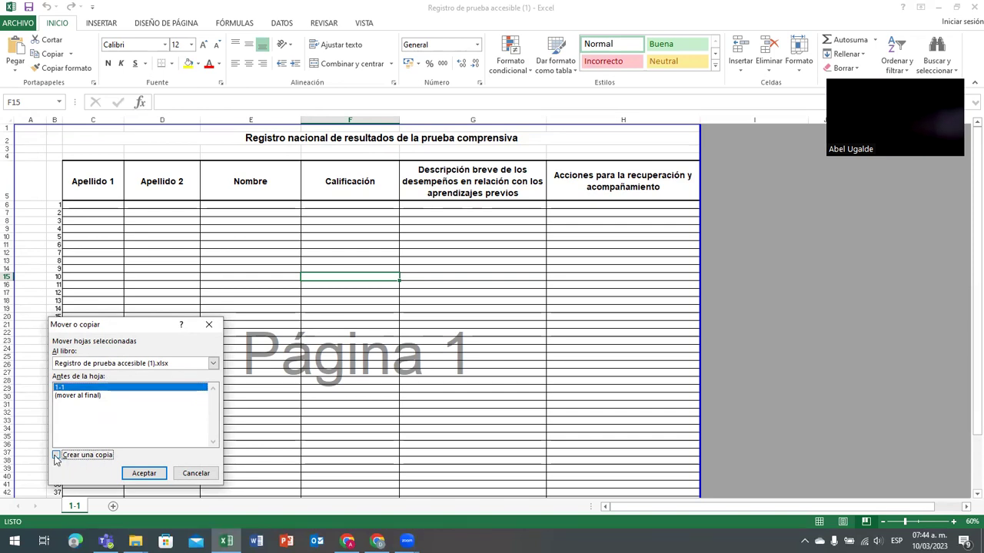
click(142, 473)
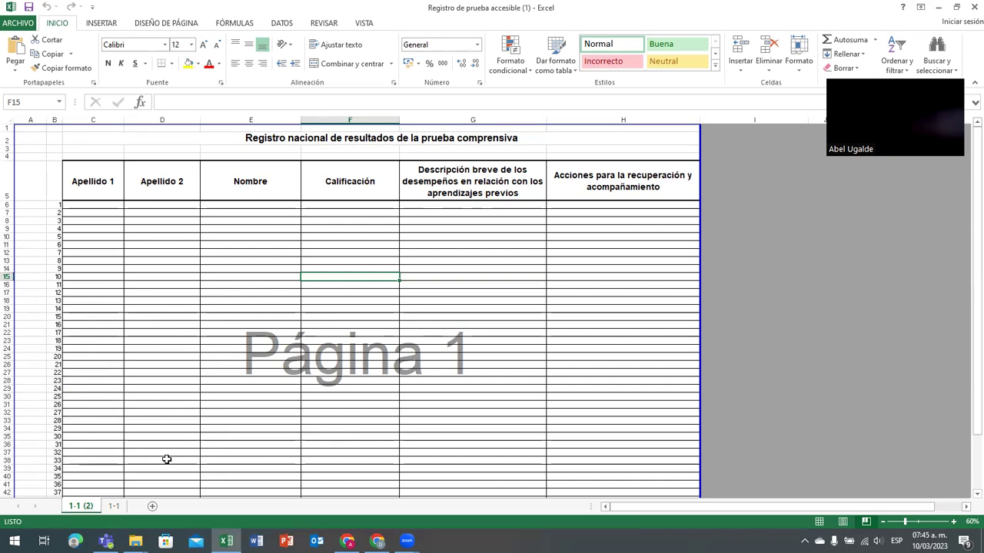
Delete the copied sheet 1-1 (2)
right_click(90, 508)
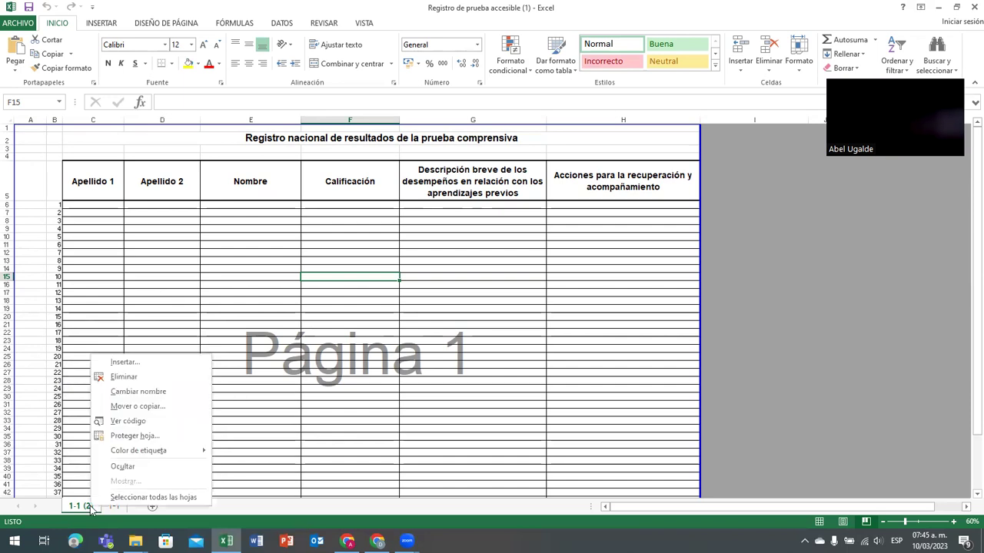
click(152, 376)
key(Return)
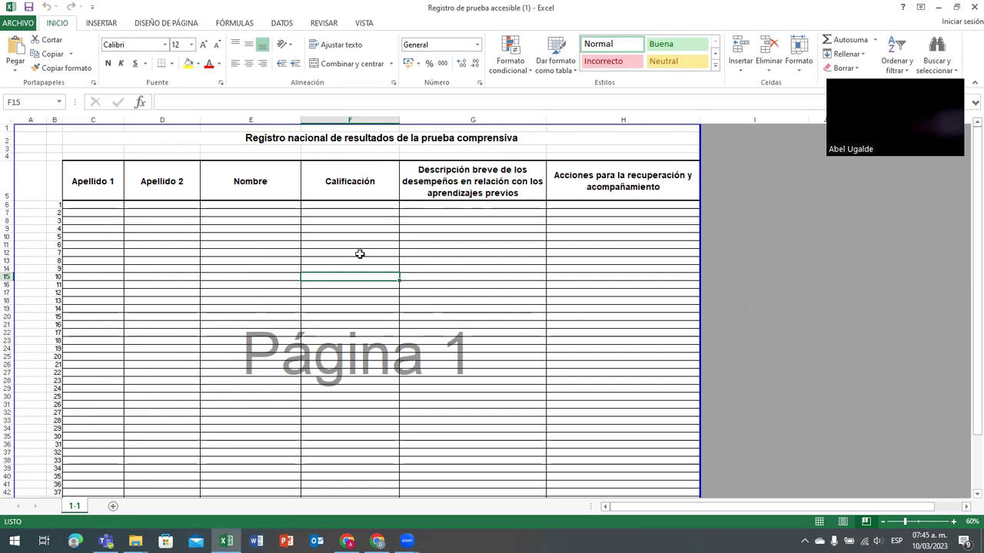
Highlight the register's entry areas for names, Calificación, Descripción breve and Acciones in turn, finishing with the range C6:H31 selected
drag(99, 208, 176, 435)
drag(164, 213, 584, 297)
drag(348, 205, 366, 333)
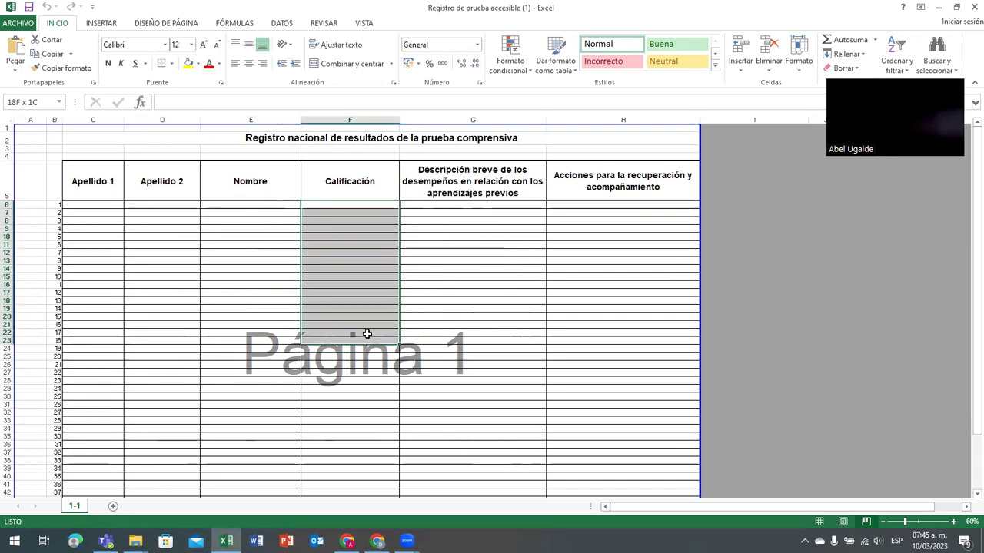
drag(446, 212, 510, 382)
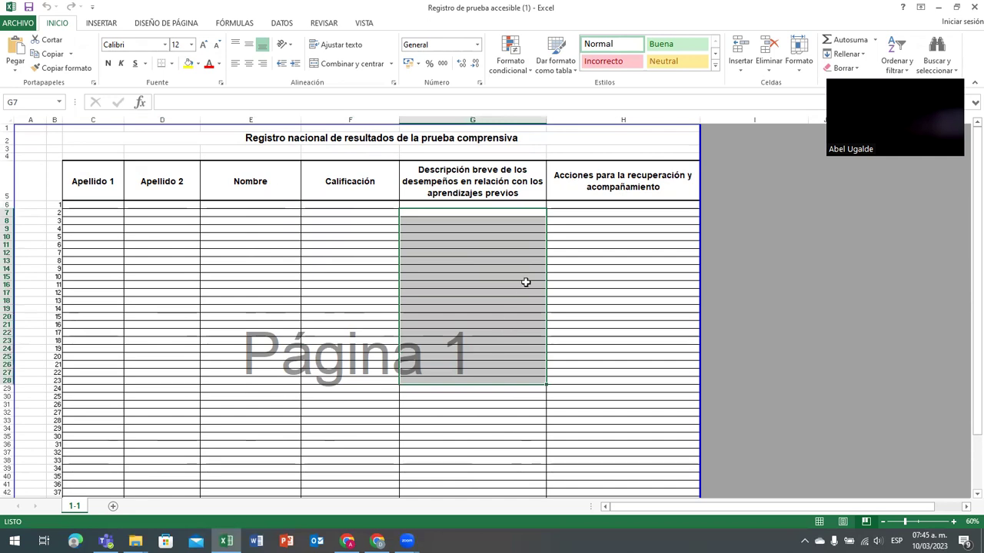
drag(610, 217, 652, 379)
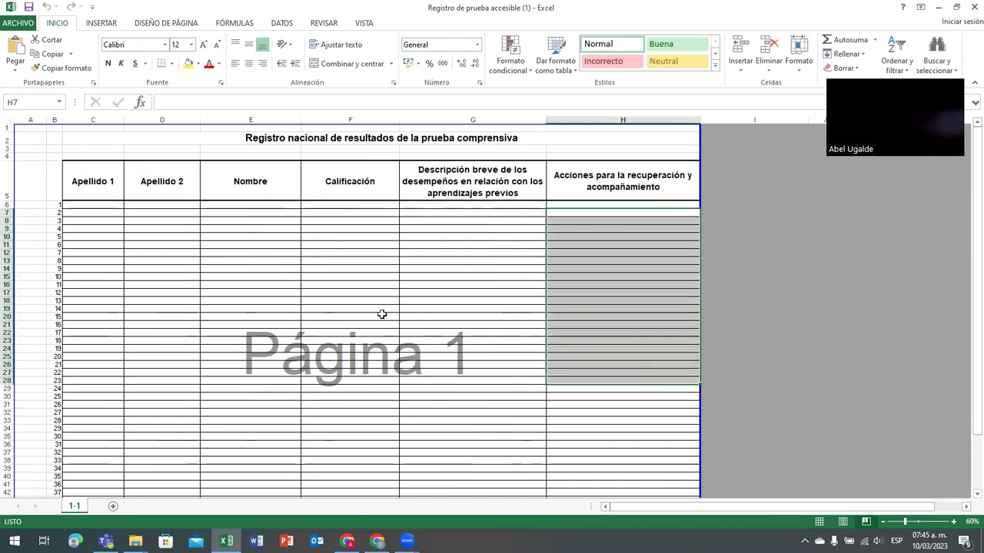
drag(101, 204, 607, 408)
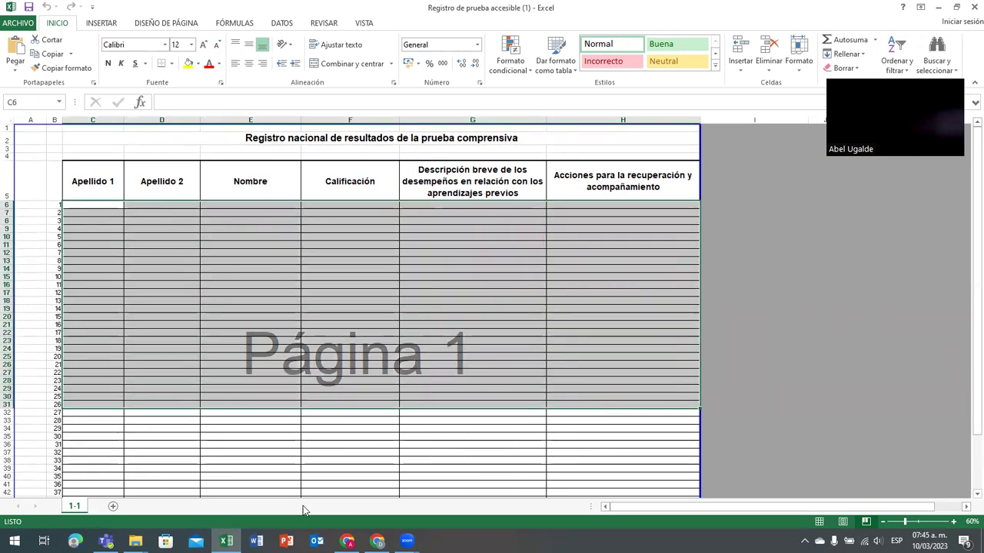
Create a copy of sheet 1-1 in the same workbook, placed before the original
right_click(80, 507)
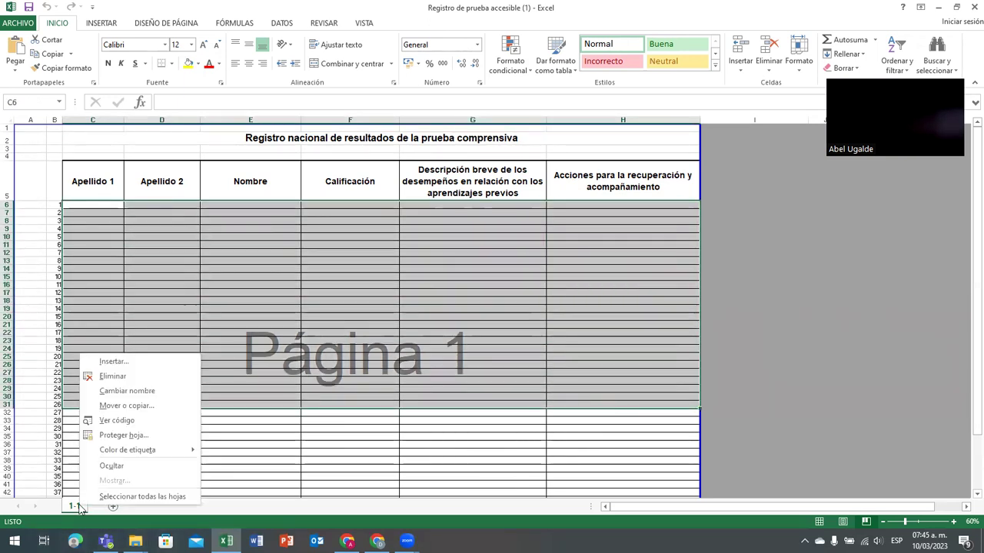
click(130, 407)
click(51, 454)
click(137, 473)
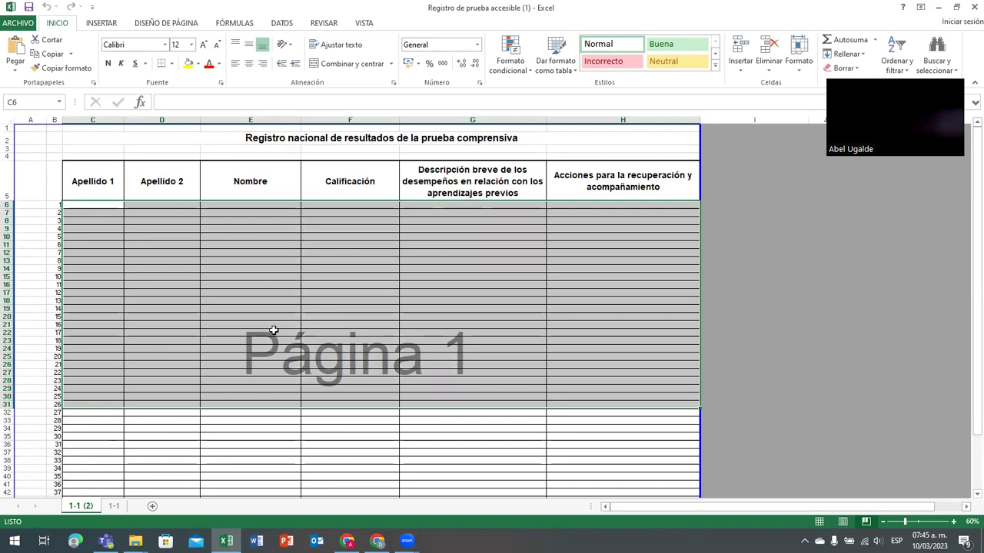
Highlight the entry range C6:H35 on the copied sheet, deselect it, and move the copy after sheet 1-1
drag(665, 432, 96, 205)
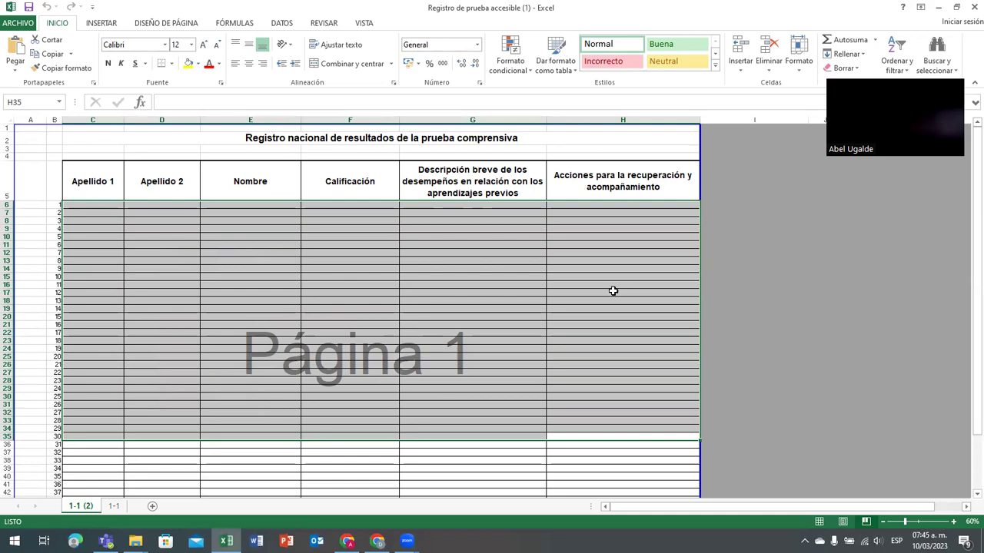
click(797, 339)
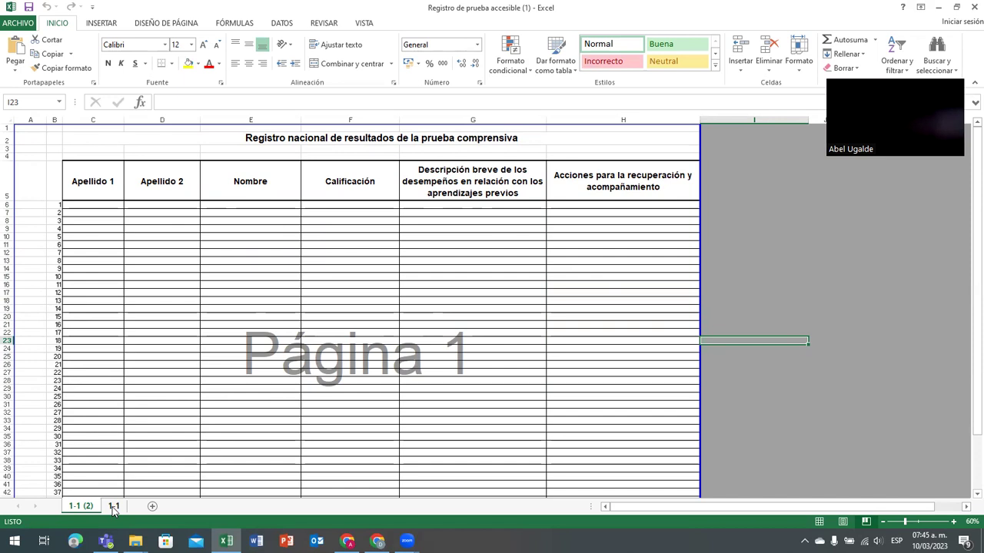
mouse_move(83, 508)
mouse_down()
mouse_move(112, 508)
mouse_move(92, 507)
mouse_up()
drag(79, 508, 135, 509)
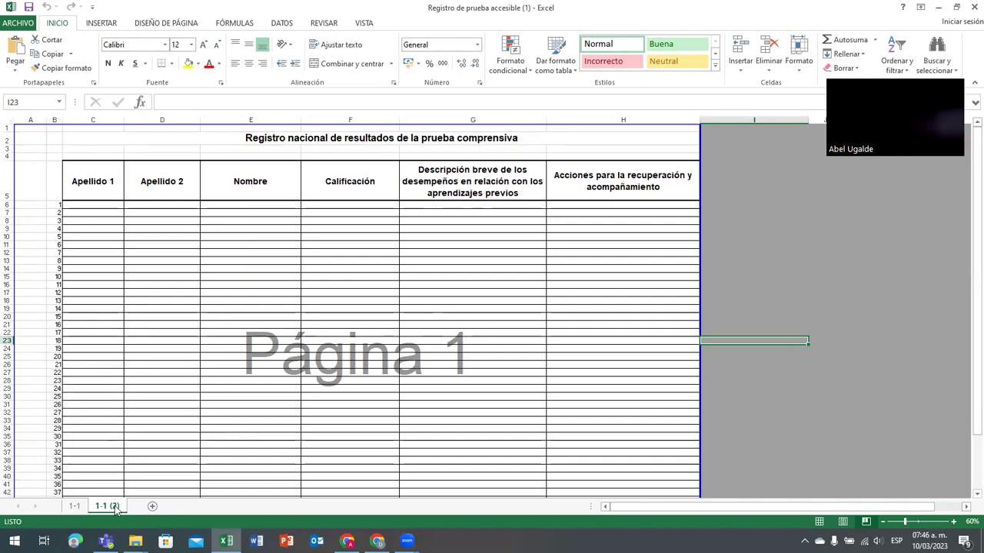
Rename the copied sheet 1-1 (2) as 1-2 and compare it with sheet 1-1
double_click(116, 508)
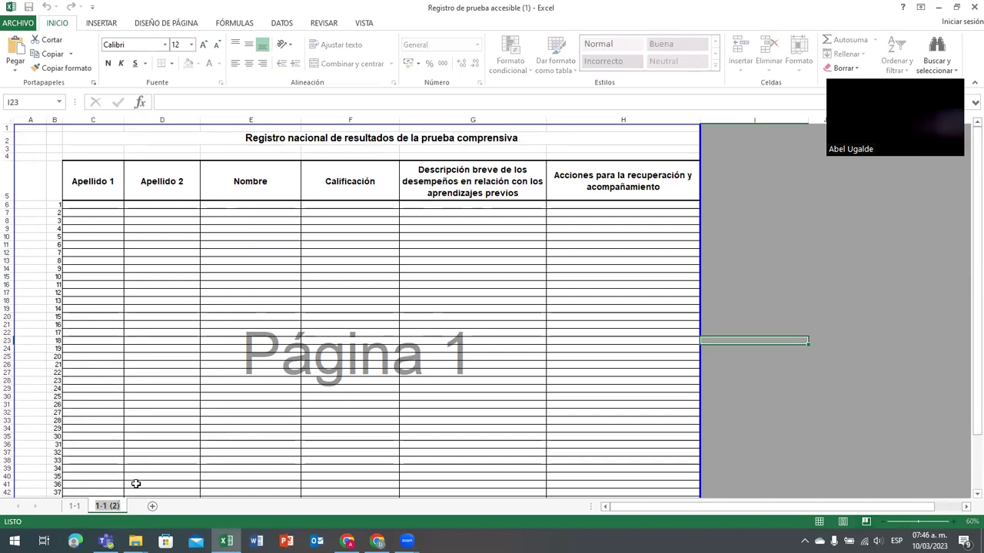
key(End)
key(BackSpace)
key(BackSpace)
key(BackSpace)
key(BackSpace)
key(BackSpace)
key(Return)
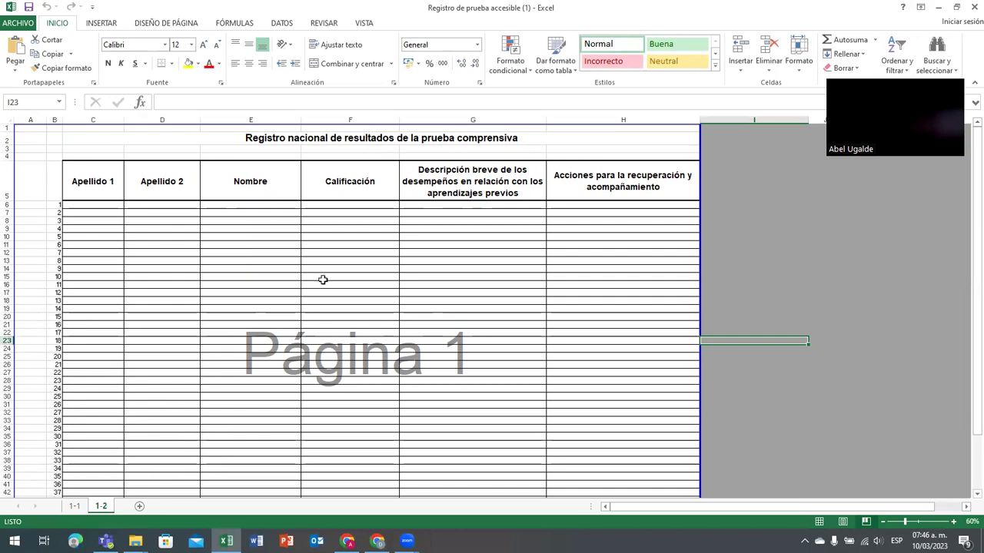
click(74, 506)
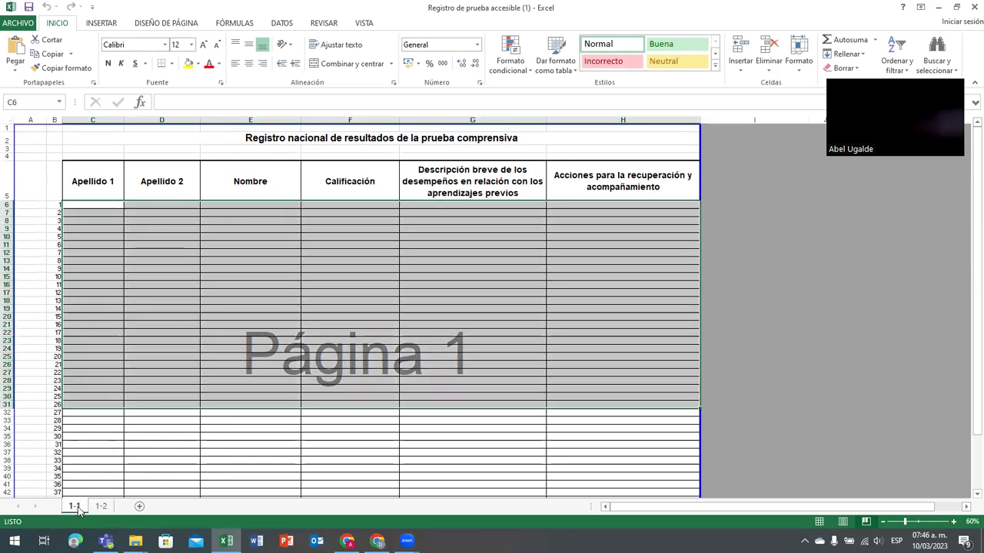
click(103, 507)
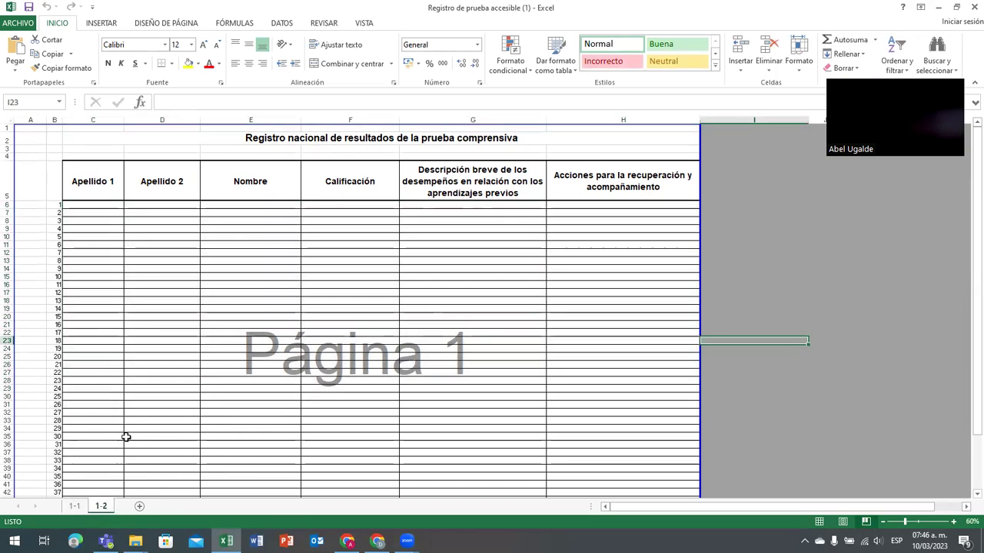
Create a copy of sheet 1-2 in the same workbook and place it as the last sheet
right_click(102, 509)
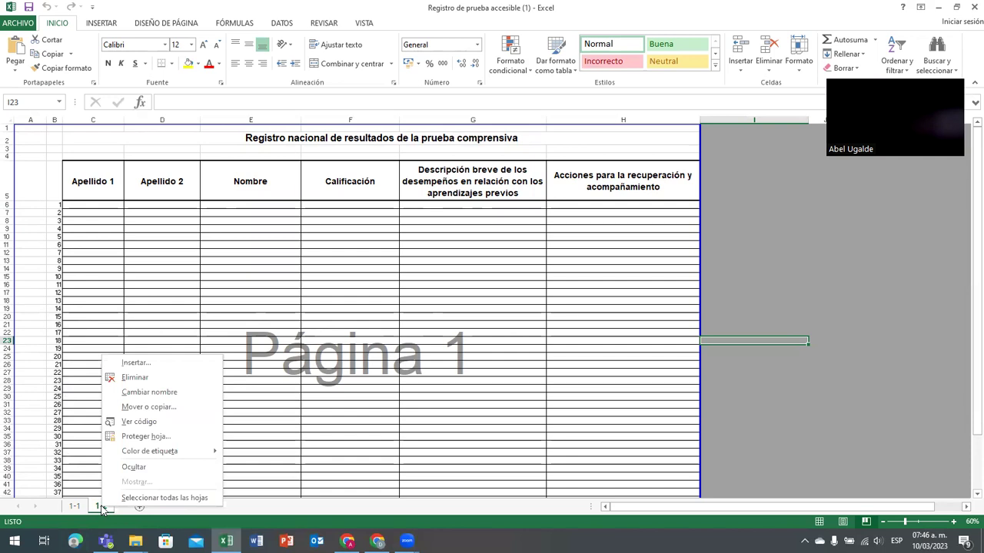
click(164, 407)
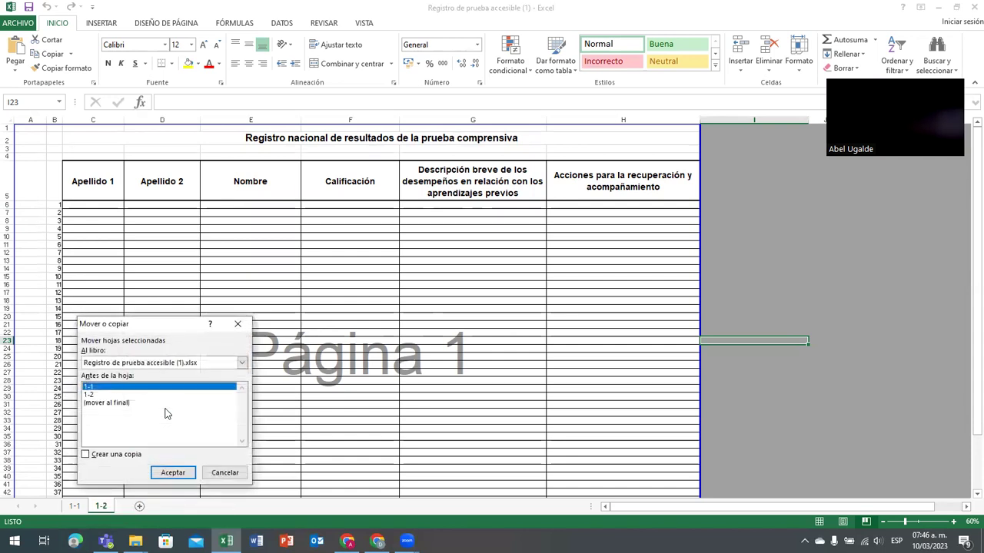
click(88, 455)
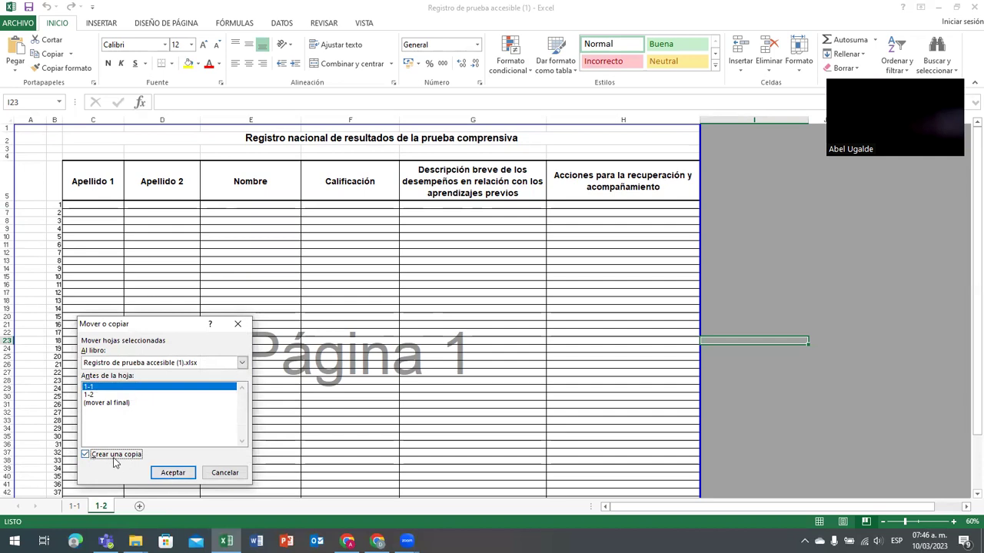
click(172, 471)
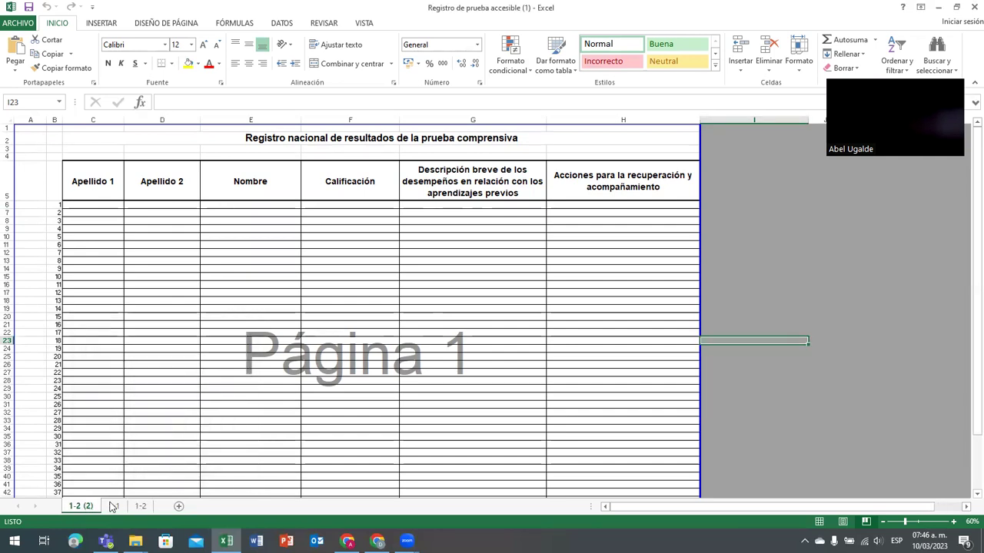
mouse_move(152, 512)
mouse_down()
mouse_move(170, 511)
mouse_move(154, 511)
mouse_up()
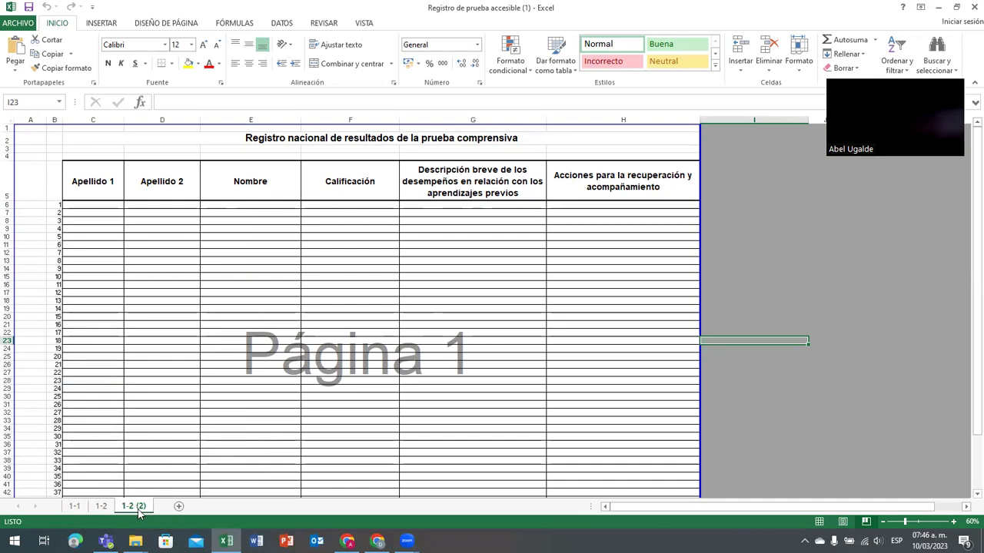
Rename the copied sheet 1-2 (2) as 2-1
double_click(140, 510)
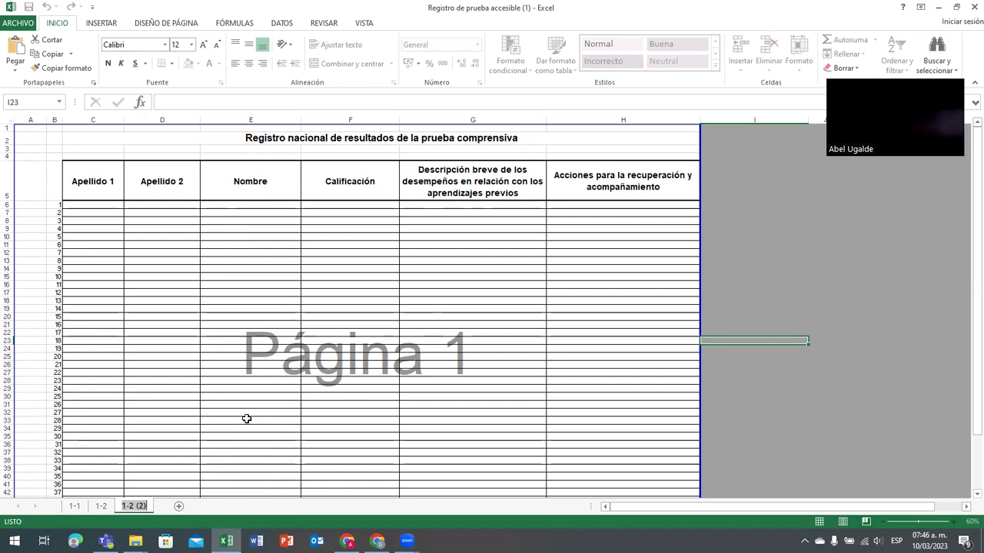
text(2-1)
key(Return)
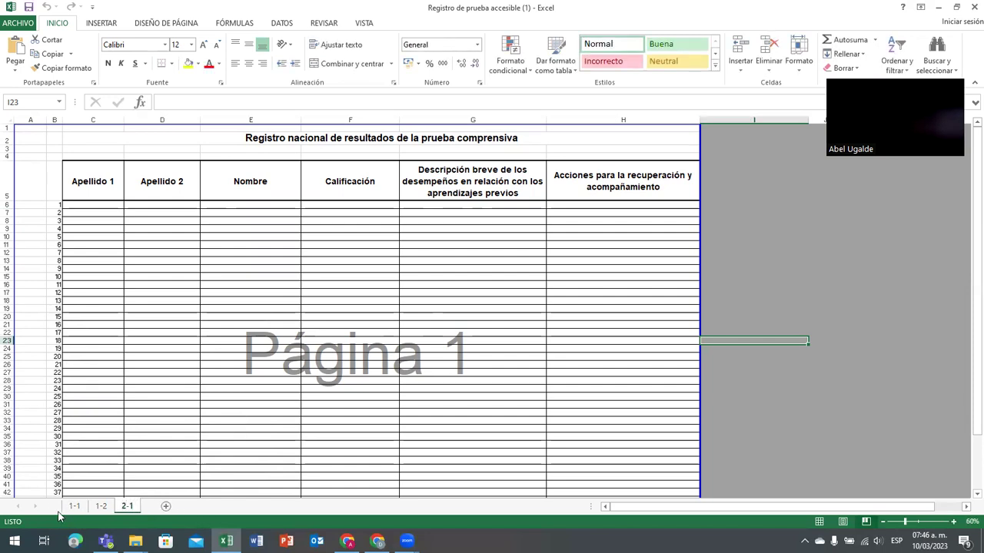
Create a copy of sheet 2-1 in the same workbook and place it after the original
right_click(135, 508)
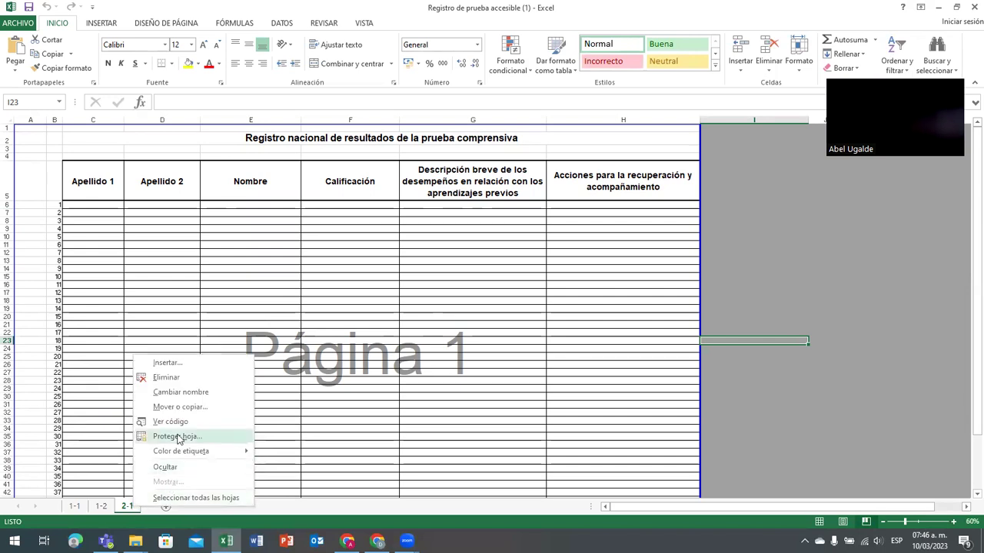
click(181, 407)
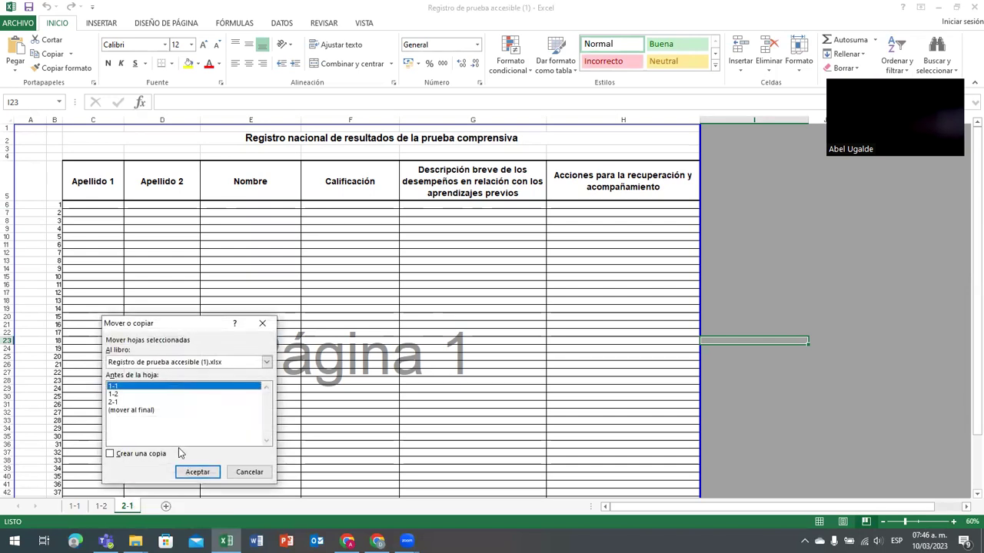
click(111, 455)
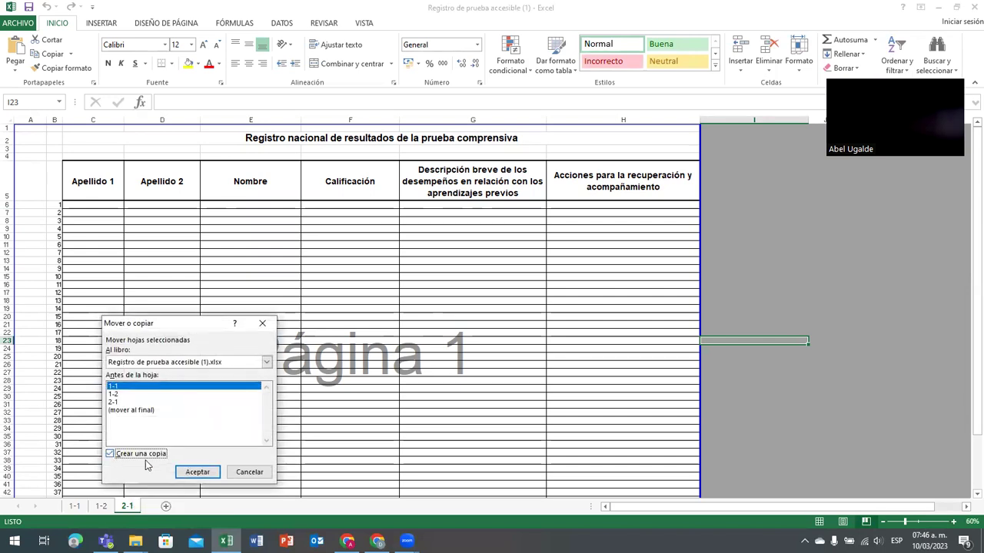
click(197, 473)
drag(177, 503, 186, 505)
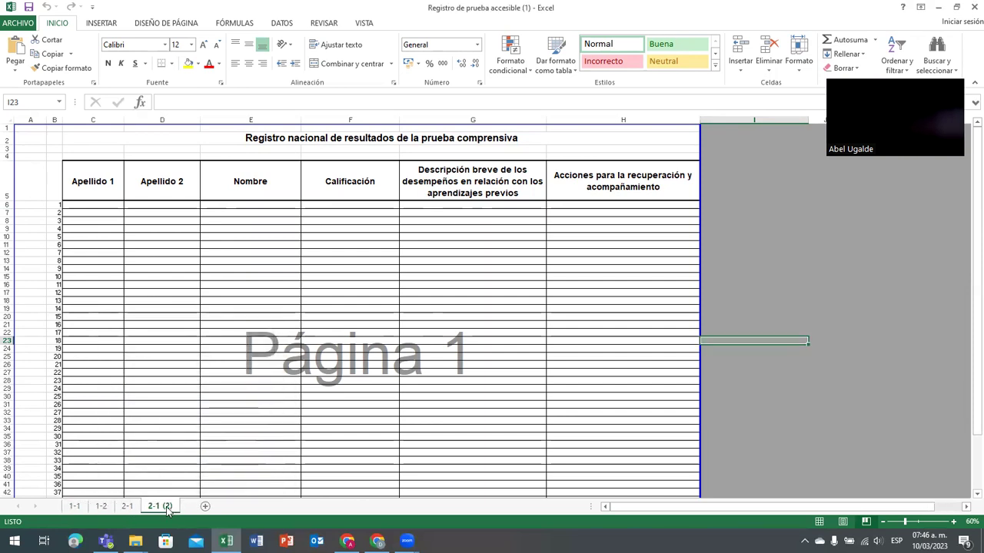
double_click(168, 511)
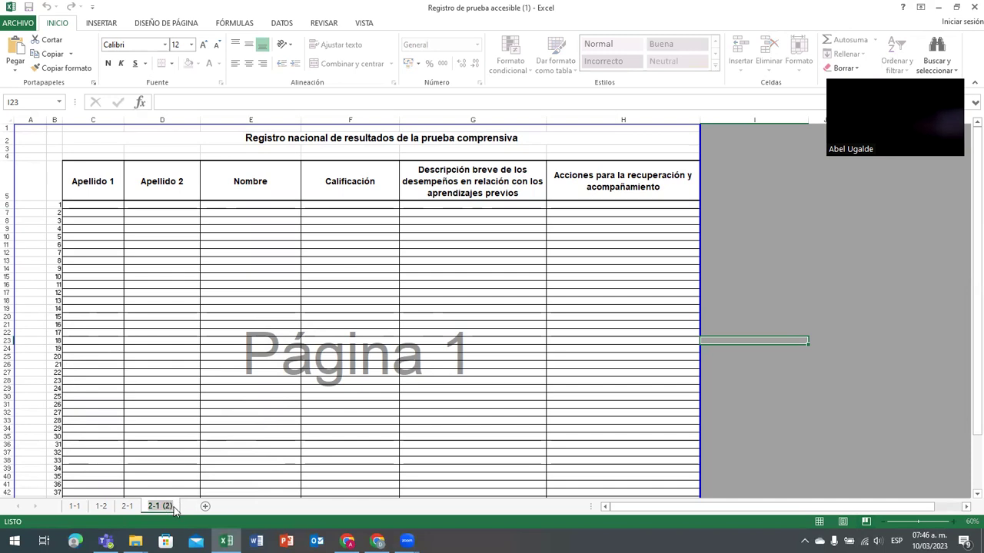
key(Return)
key(BackSpace)
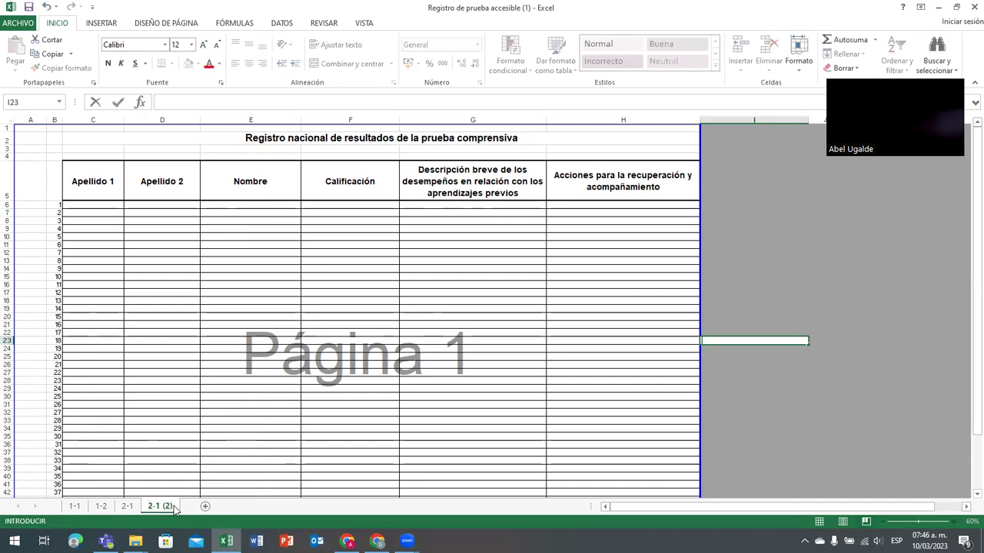
Rename the copied sheet 2-1 (2) as 2-2
double_click(172, 508)
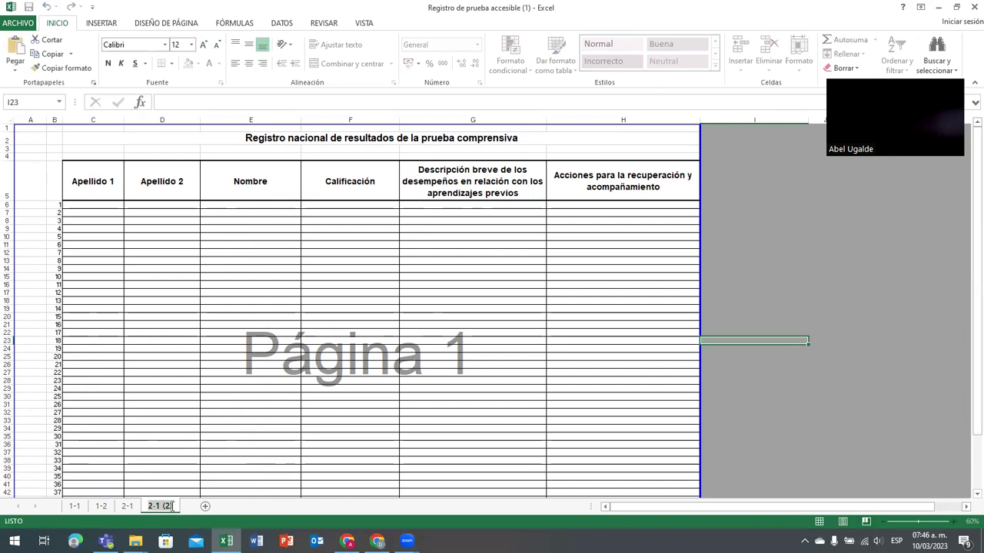
click(175, 508)
double_click(174, 507)
key(BackSpace)
text(2-)
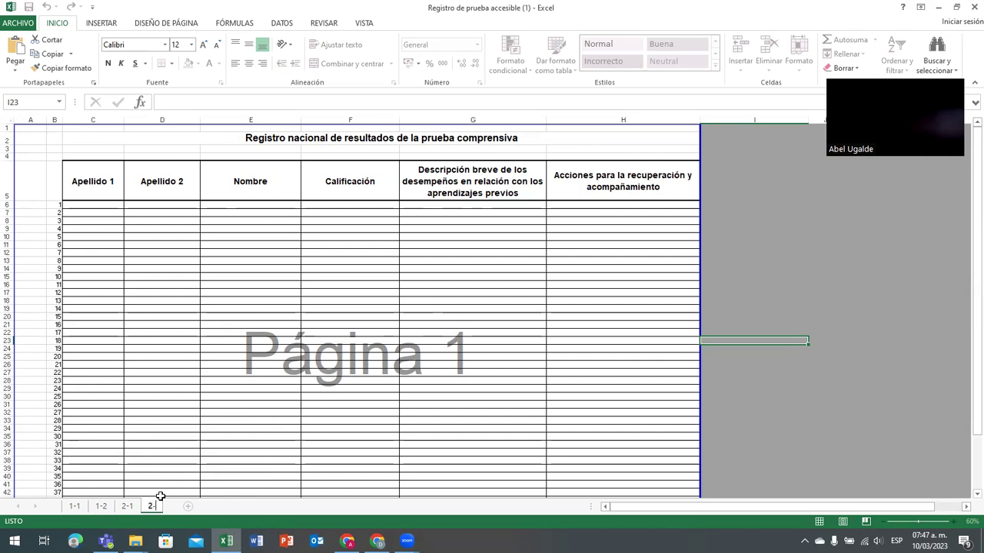
text(2)
key(Return)
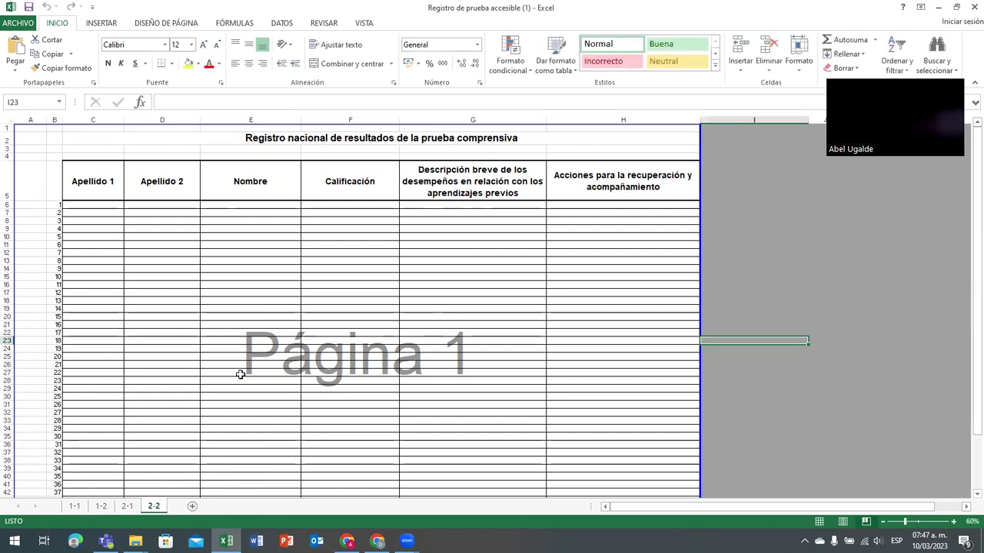
Create a copy of sheet 2-2 in the same workbook and place it at the end of the sheets
right_click(156, 507)
click(213, 405)
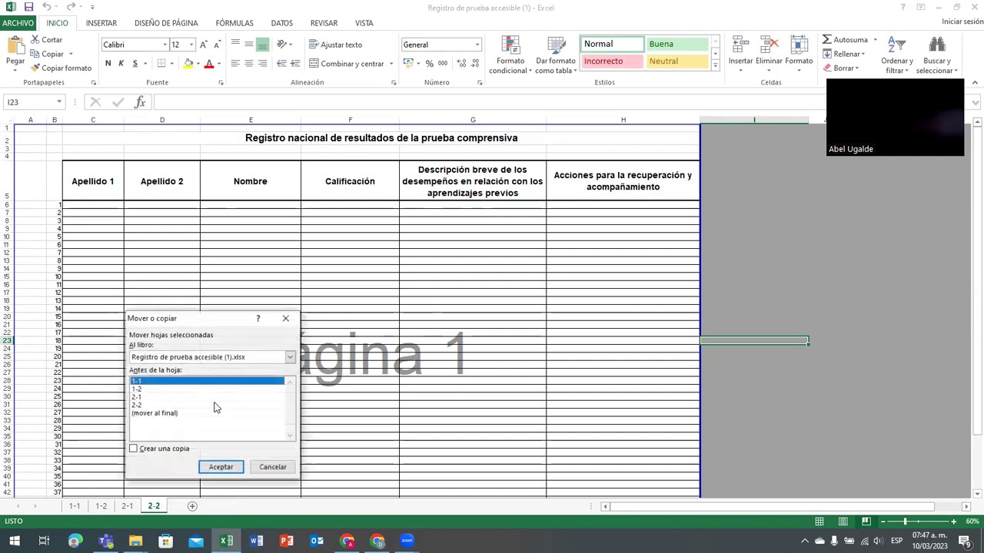
click(134, 449)
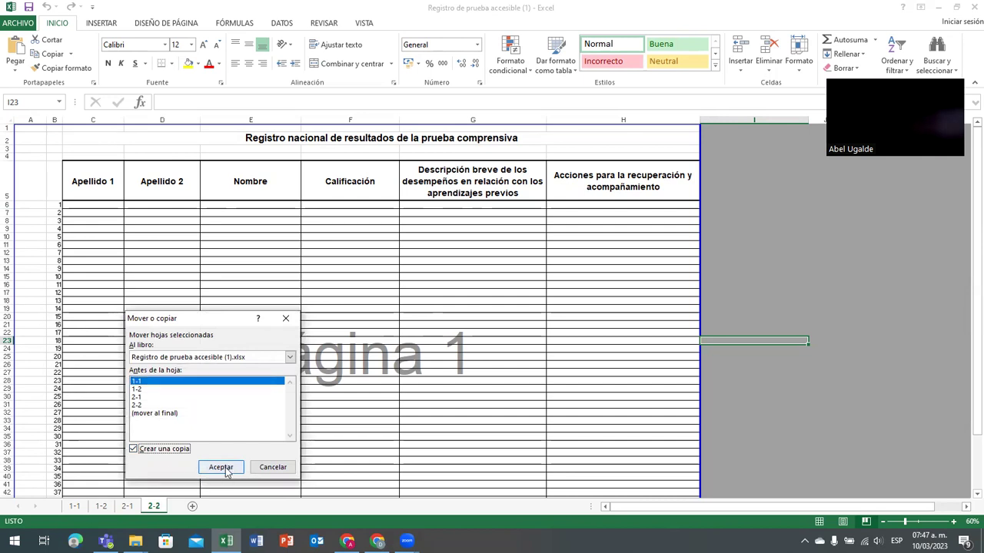
click(221, 467)
drag(175, 511, 214, 511)
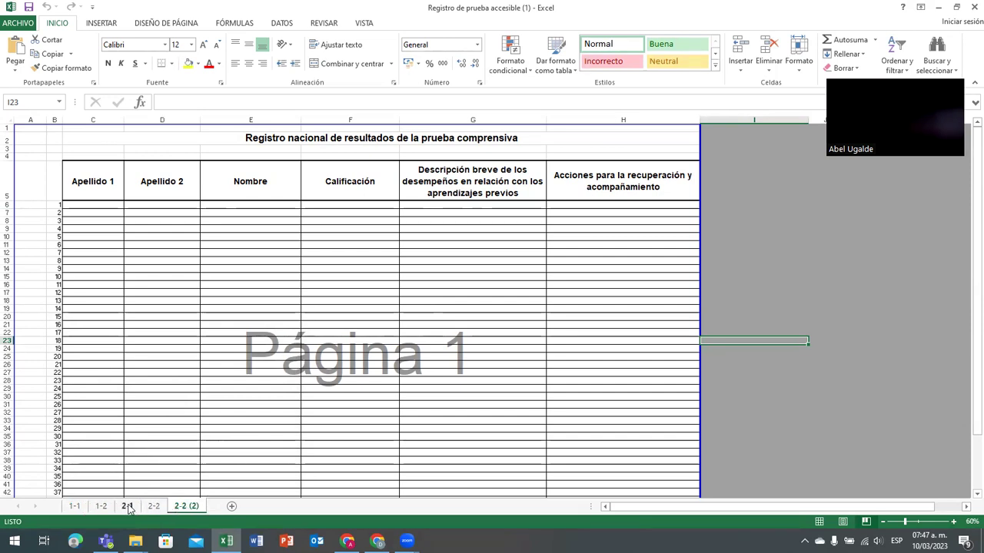
Go through the sheets from 1-1 to 2-2 (2) in order to review the register of each section
click(80, 510)
click(101, 509)
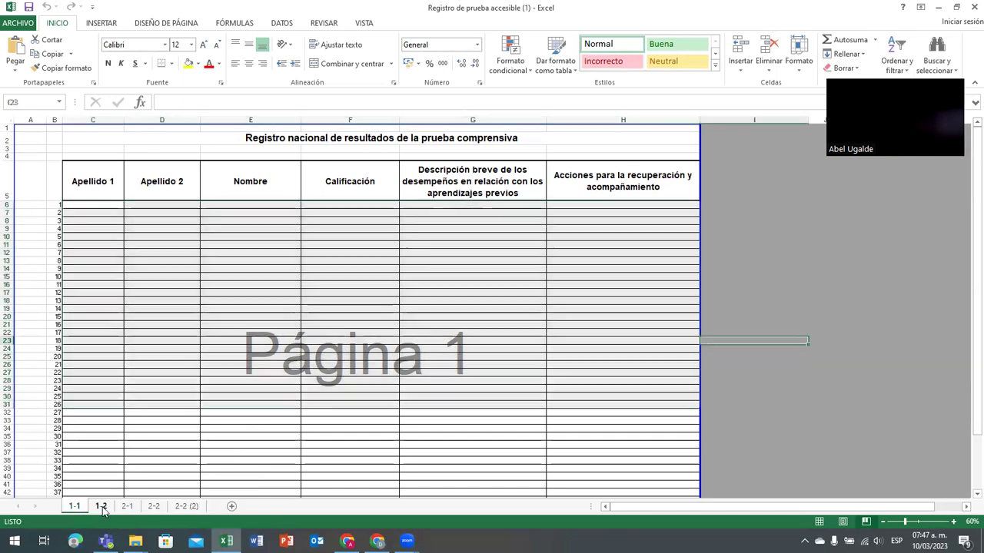
click(127, 508)
click(157, 509)
click(181, 509)
click(74, 508)
click(101, 508)
click(127, 509)
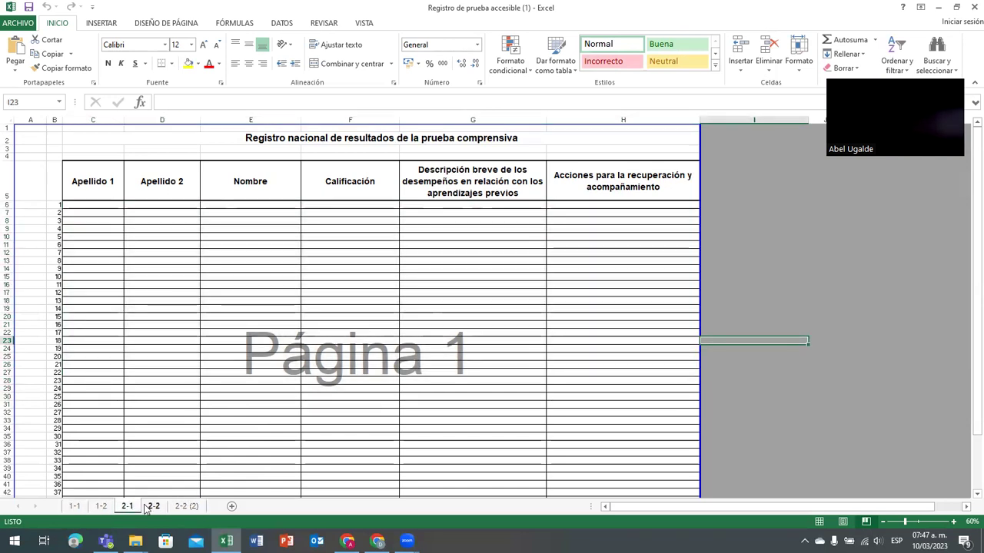
click(154, 509)
Rename the copied sheet 2-2 (2) as 3-1
click(178, 509)
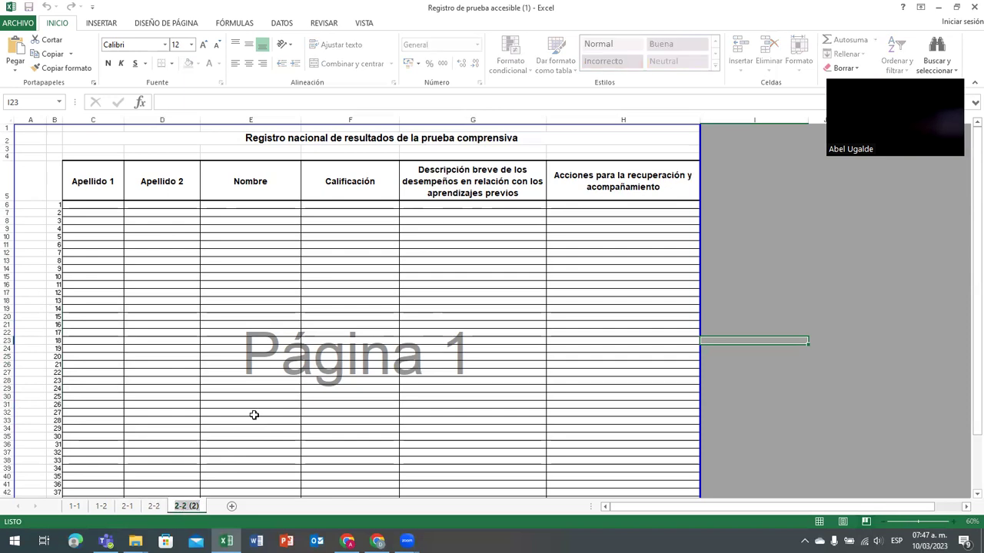
text(3-1)
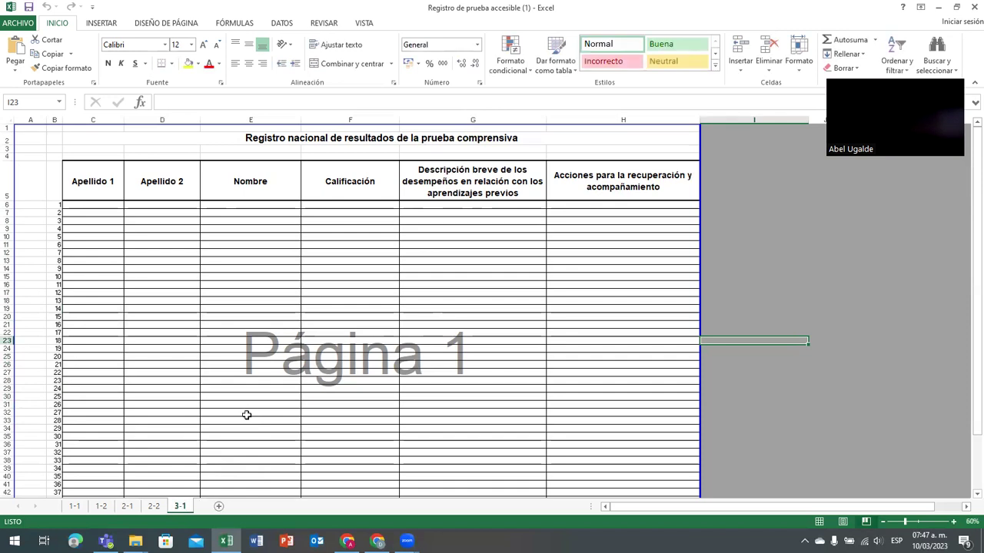
Create a copy of sheet 3-1 in the same workbook and move it to the last position
right_click(186, 511)
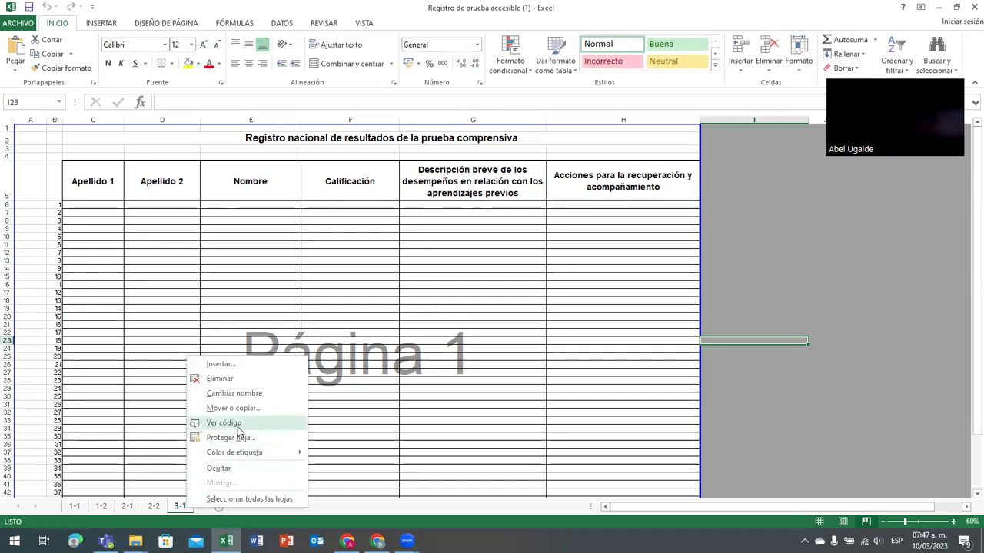
click(234, 408)
click(162, 459)
click(251, 478)
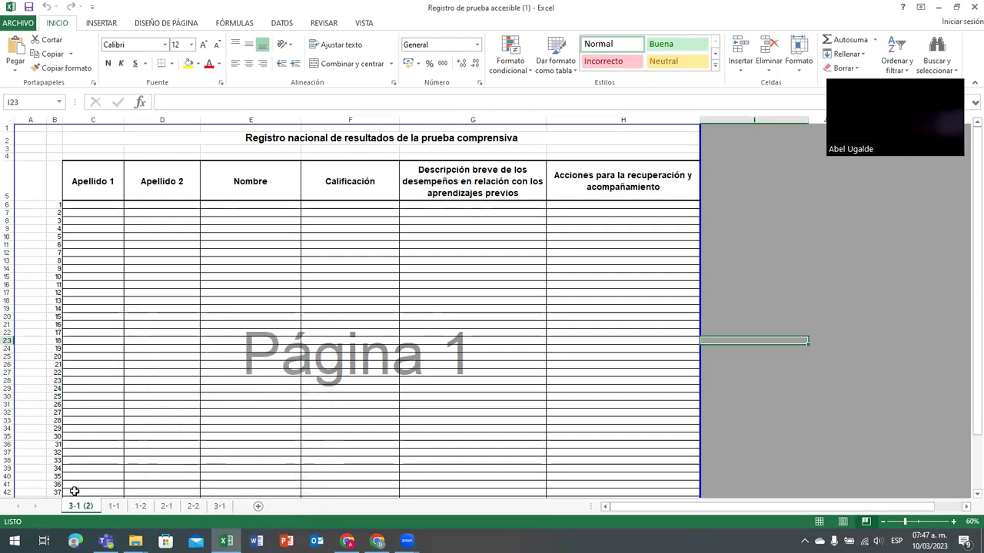
mouse_move(87, 509)
mouse_down()
mouse_move(246, 509)
mouse_move(222, 511)
mouse_up()
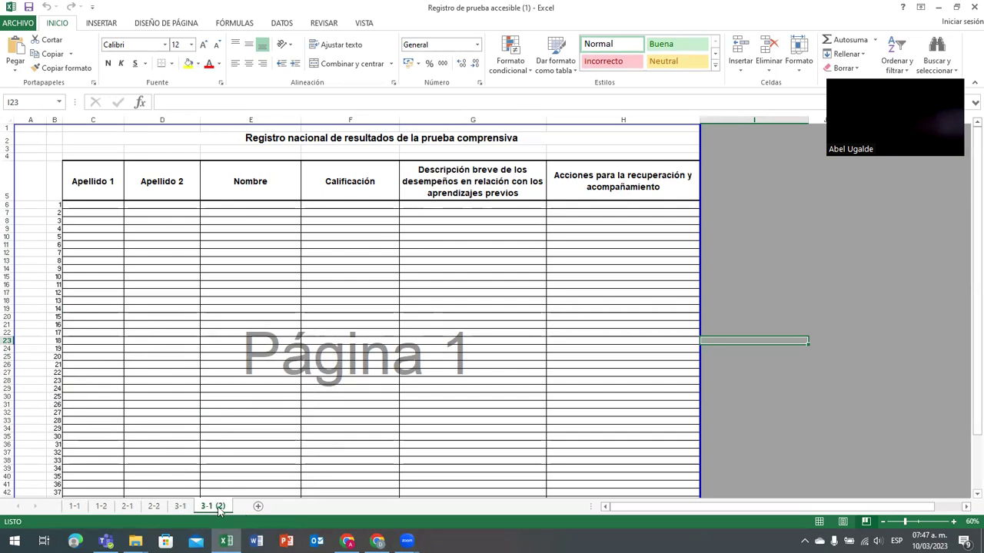
Rename the copied sheet 3-1 (2) as 3-2
double_click(220, 507)
click(226, 505)
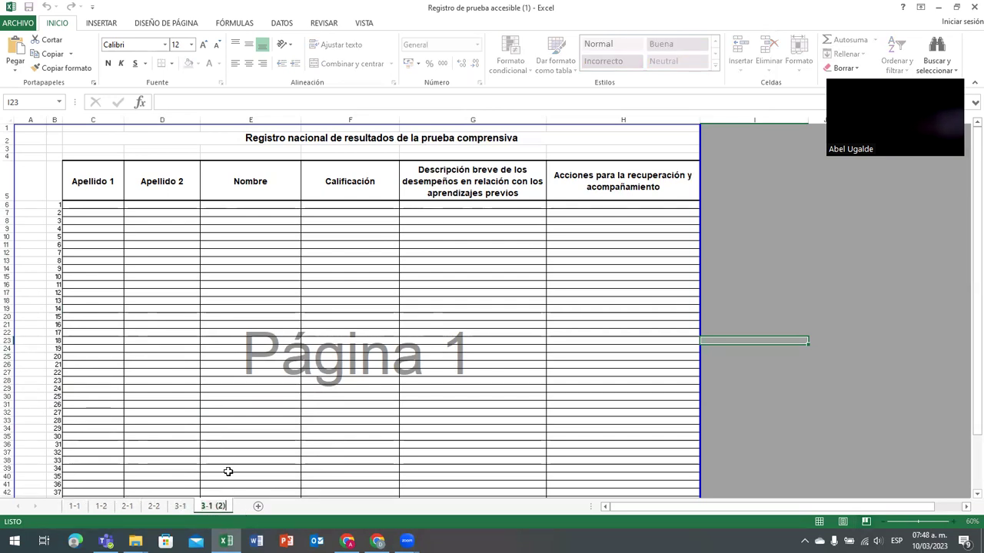
key(BackSpace)
key(BackSpace)
key(BackSpace)
key(BackSpace)
key(BackSpace)
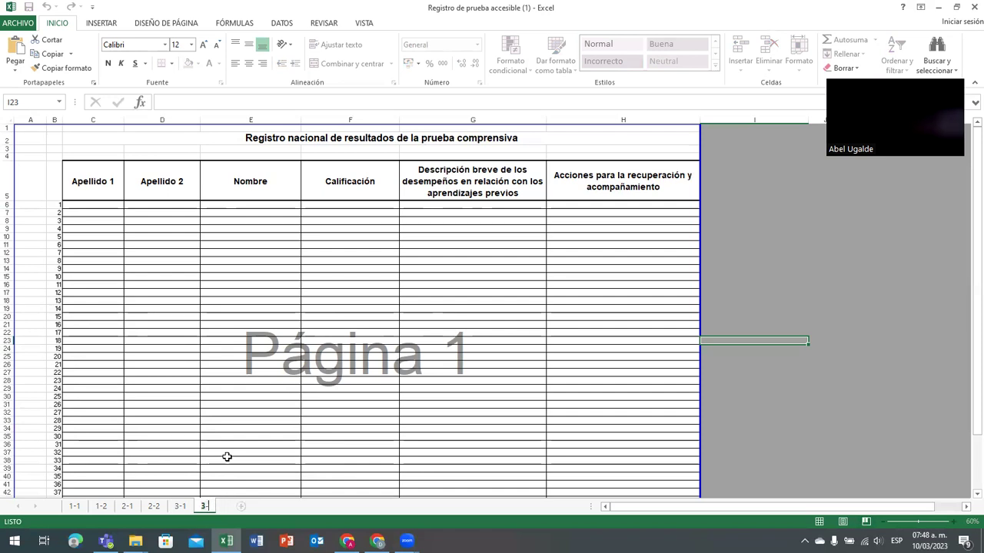
text(2)
click(227, 459)
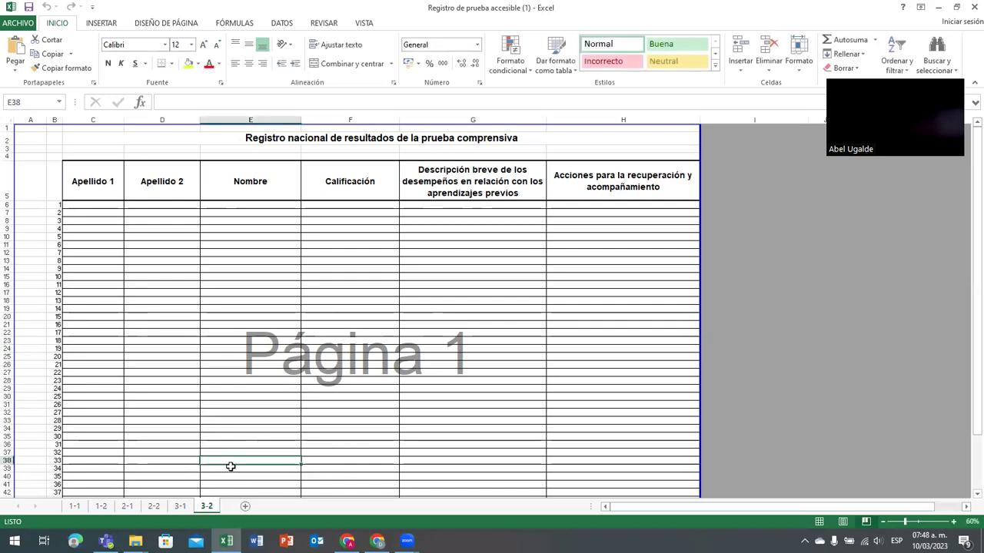
Create a copy of sheet 3-2 in the same workbook and place it after all the other sheets
right_click(206, 511)
click(258, 410)
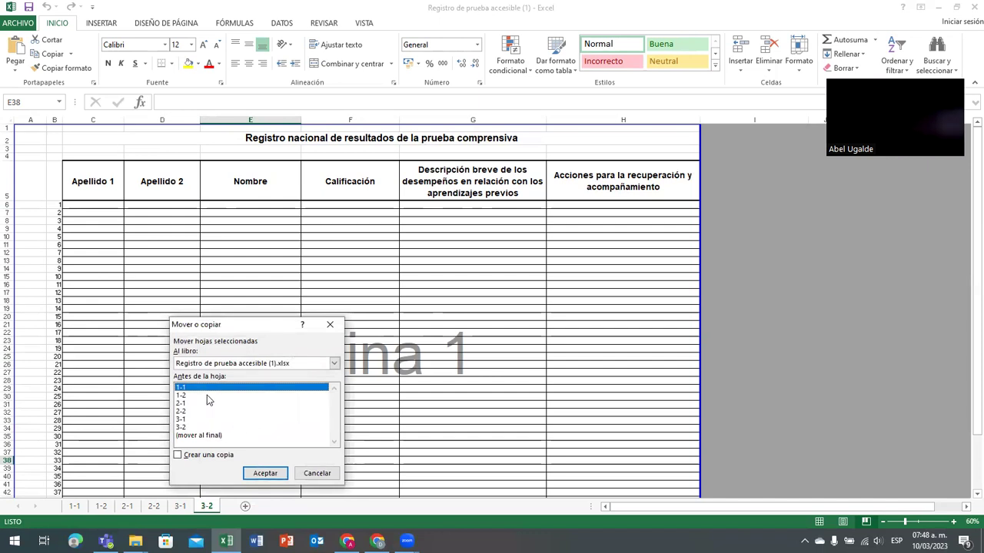
click(179, 457)
click(204, 436)
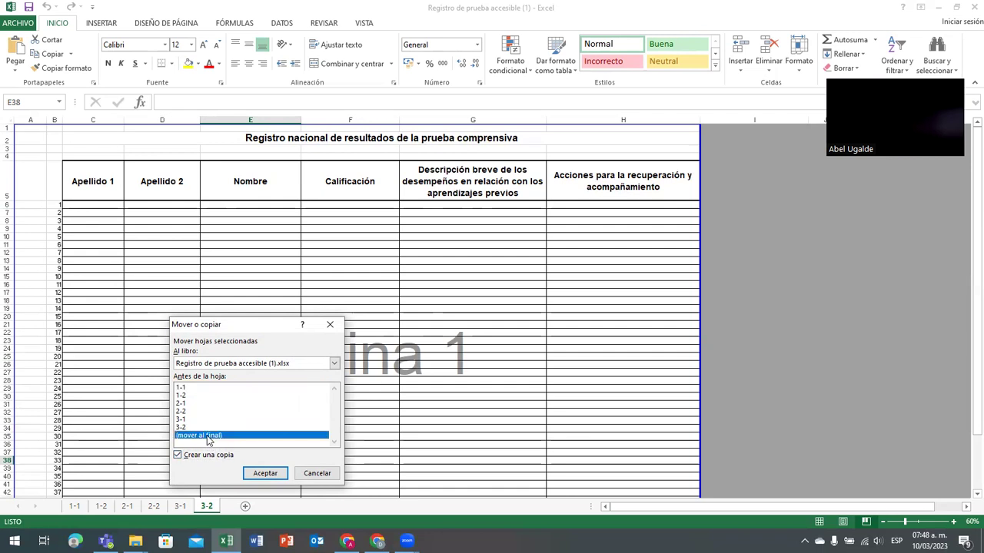
click(265, 474)
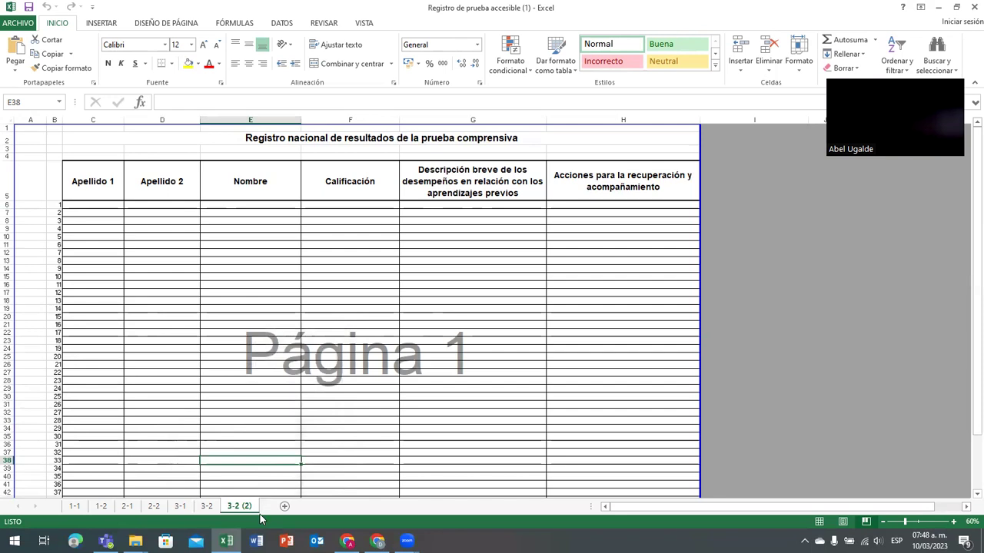
Delete the surplus sheet 3-2 (2) from the workbook
right_click(246, 508)
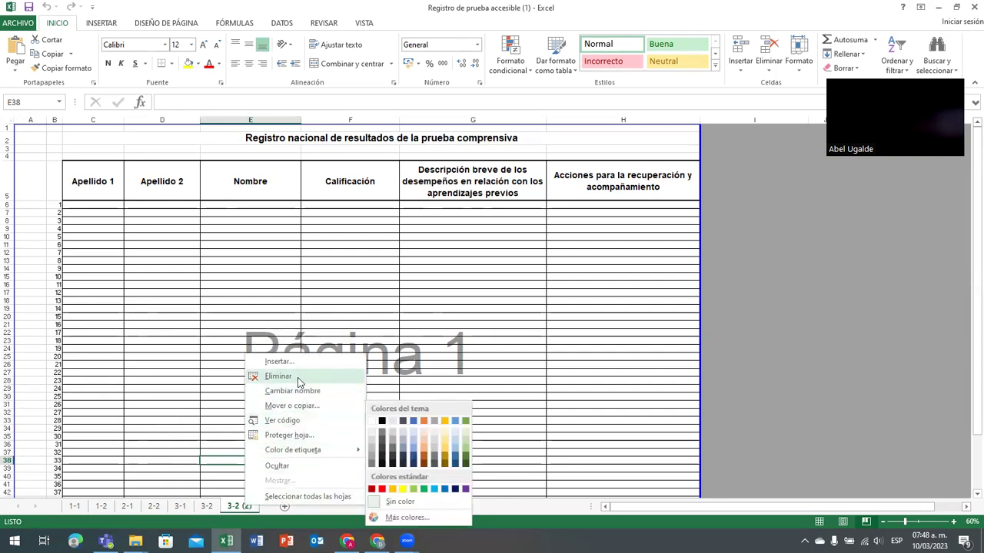
click(277, 376)
click(460, 303)
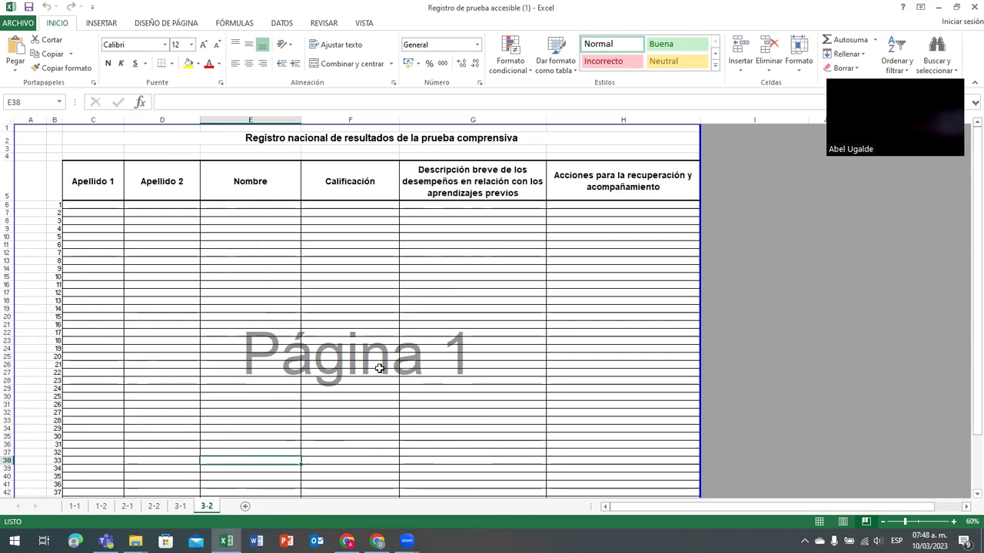
click(744, 326)
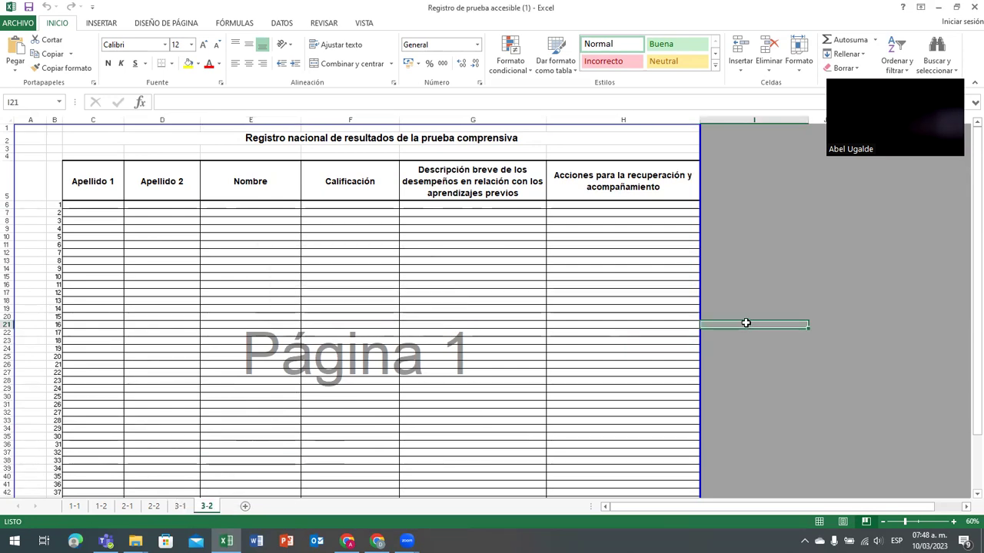
Review the register columns on sheet 1-1, from Apellido 1, Apellido 2, Nombre and Calificación to the performance description and the recovery actions
click(74, 506)
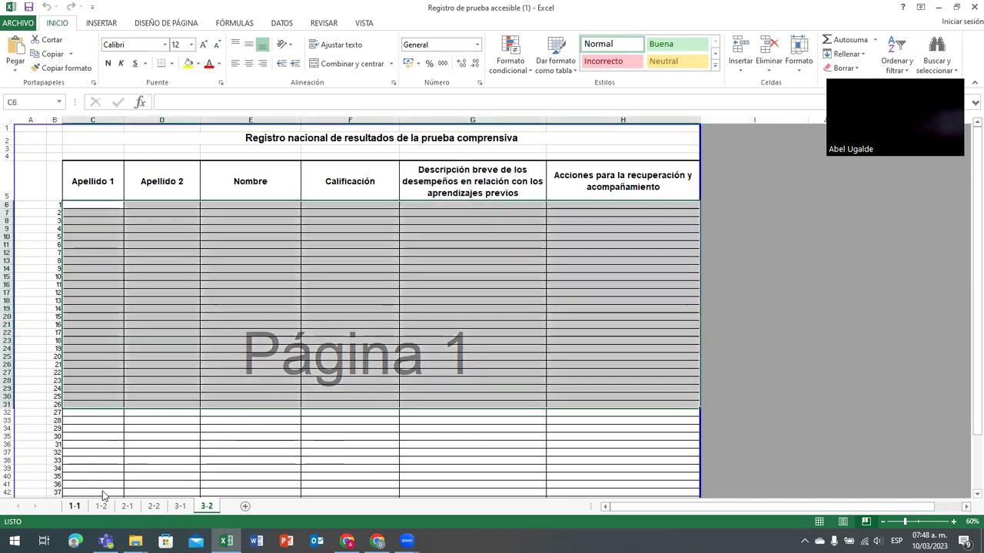
click(654, 334)
drag(88, 204, 187, 401)
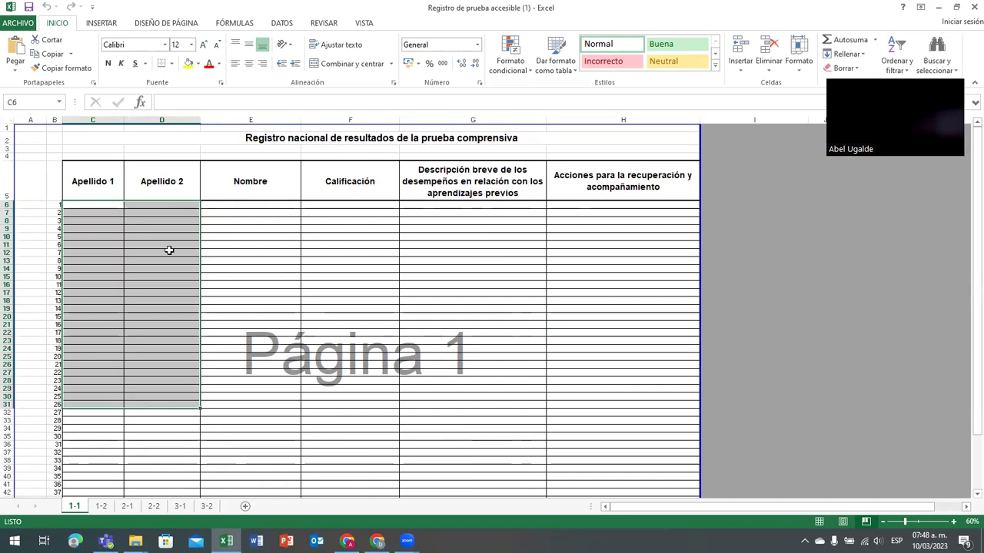
click(268, 210)
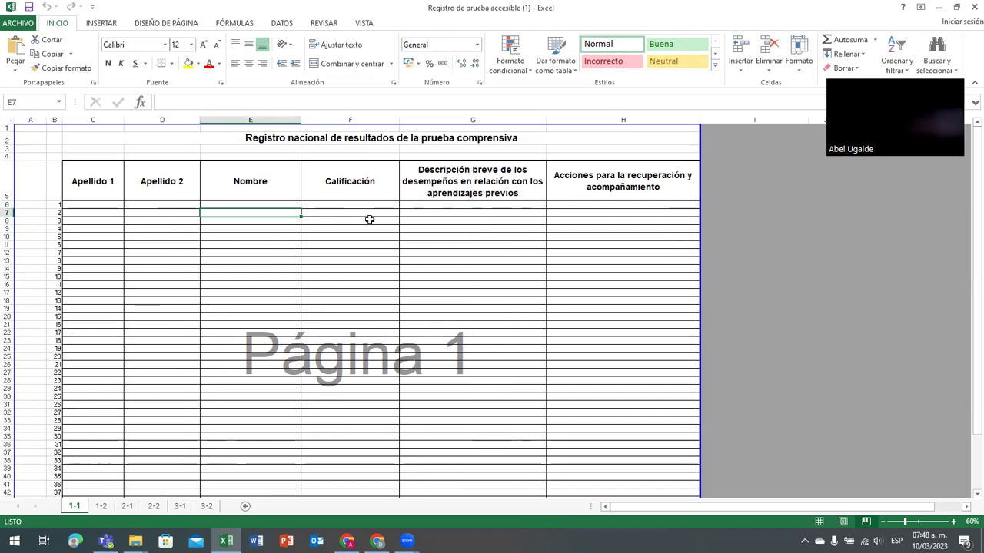
drag(370, 219, 398, 384)
drag(504, 215, 612, 408)
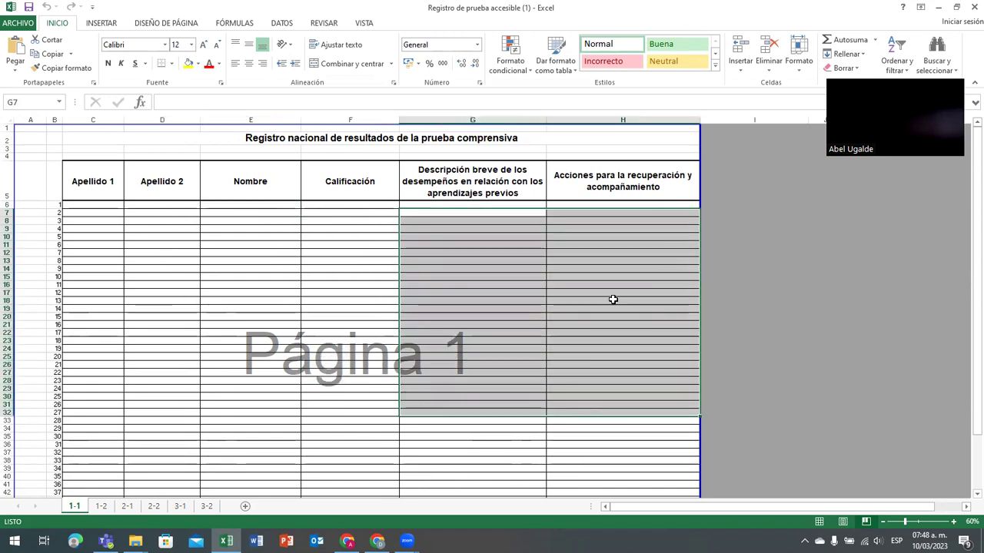
click(584, 265)
click(502, 228)
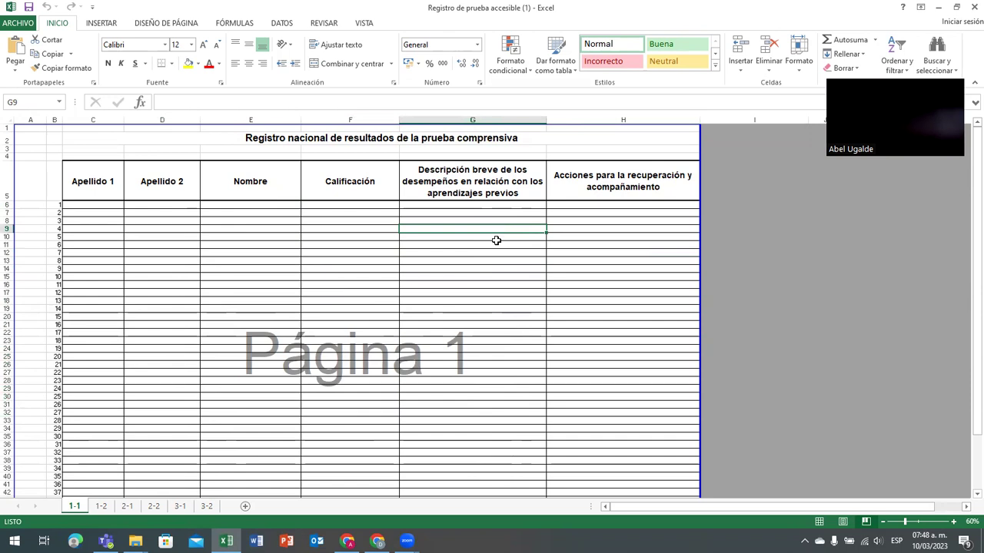
drag(612, 222, 632, 373)
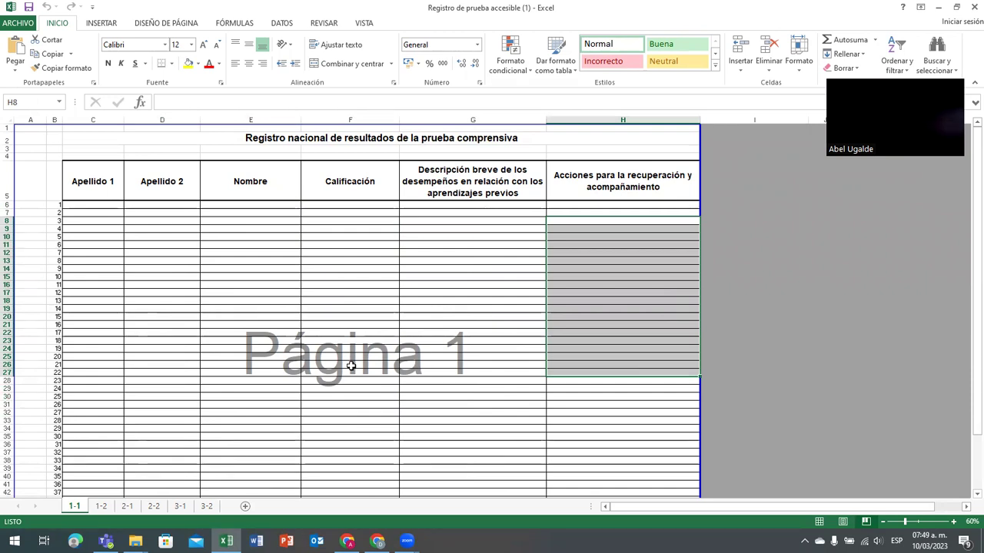
drag(623, 237, 624, 293)
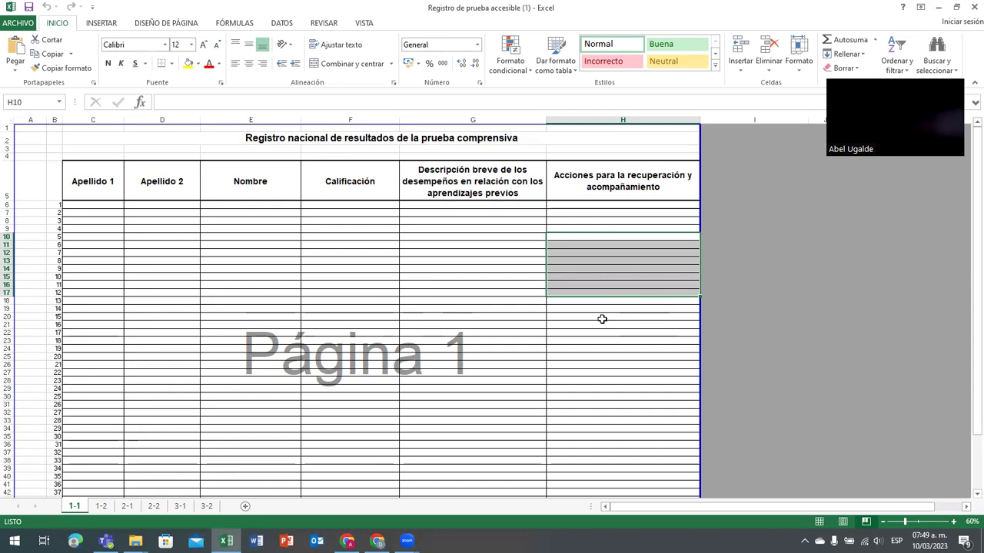
Close the workbook Registro de prueba accesible (1), saving its changes
double_click(481, 13)
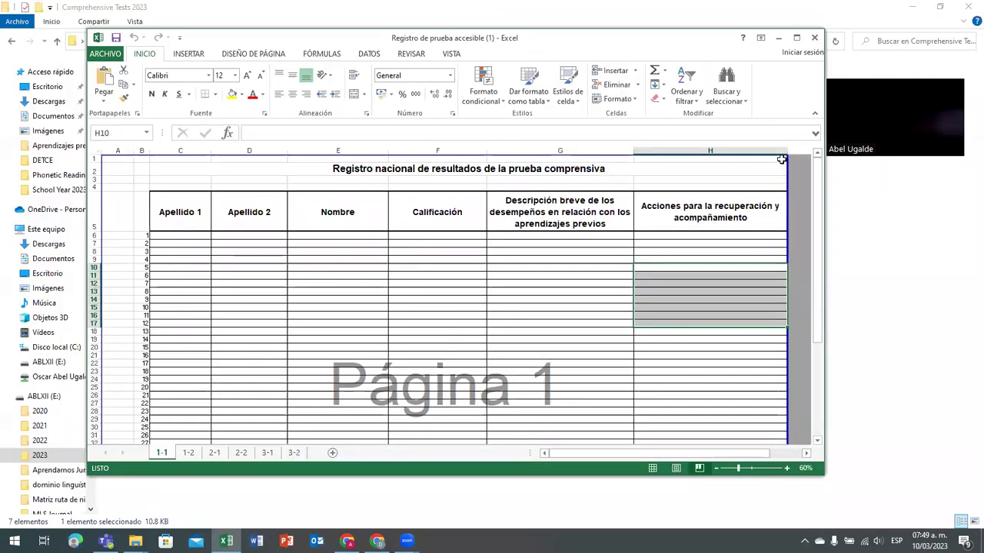
click(813, 39)
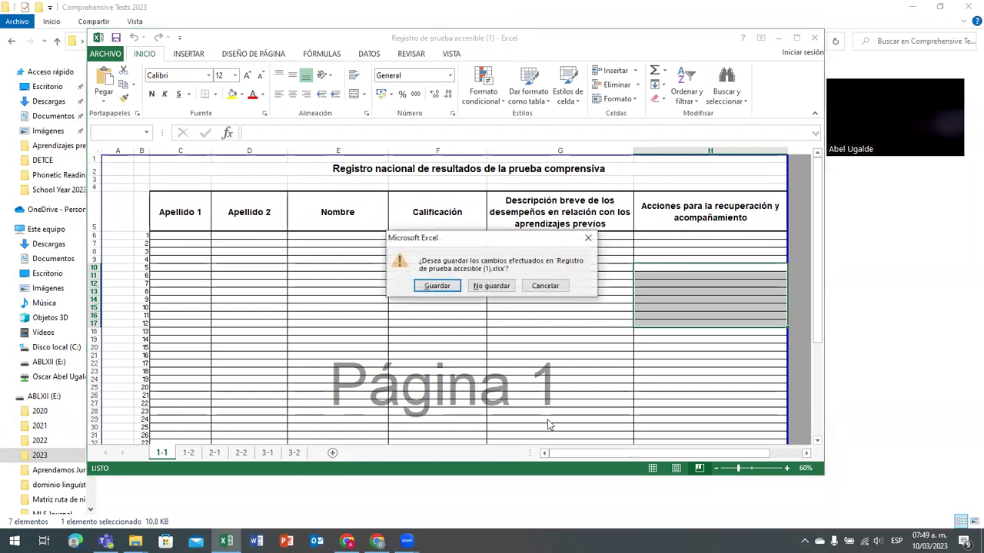
click(448, 291)
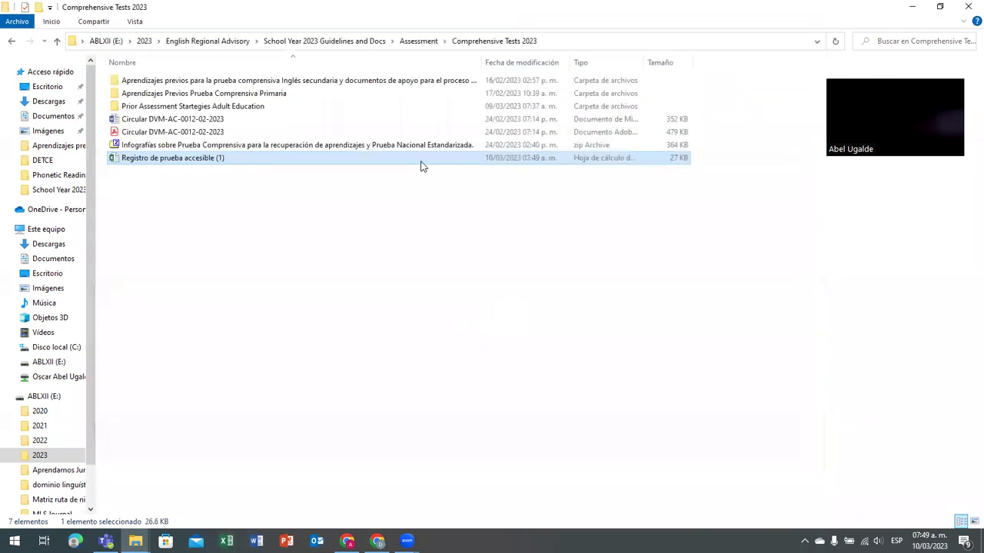